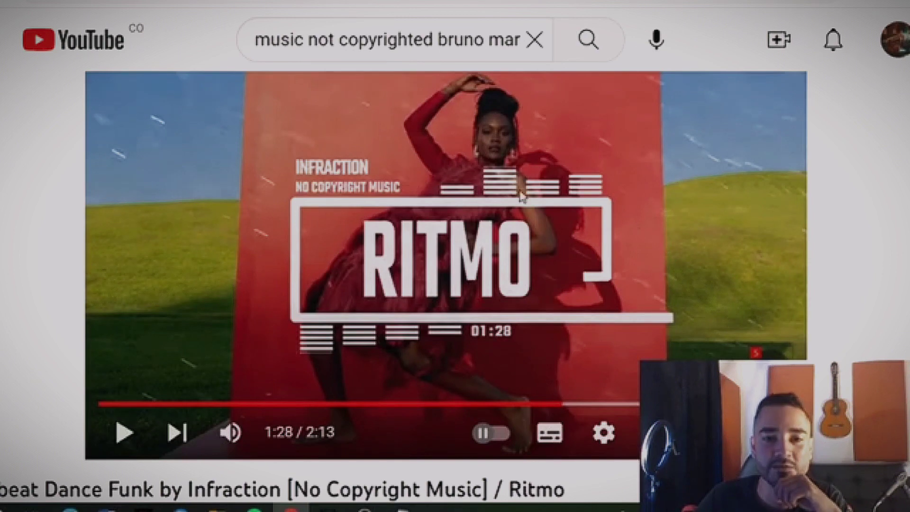
Step: Preview the Ritmo dance funk track from about 0:24 and pause it after a few seconds
scroll(522, 197, "down", 2)
scroll(548, 209, "up", 2)
scroll(545, 211, "down", 2)
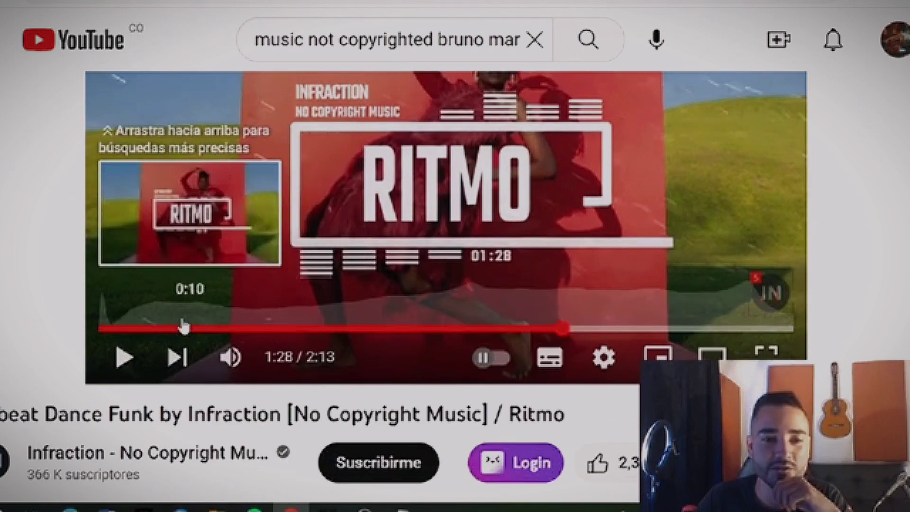
left_click(169, 329)
left_click(228, 329)
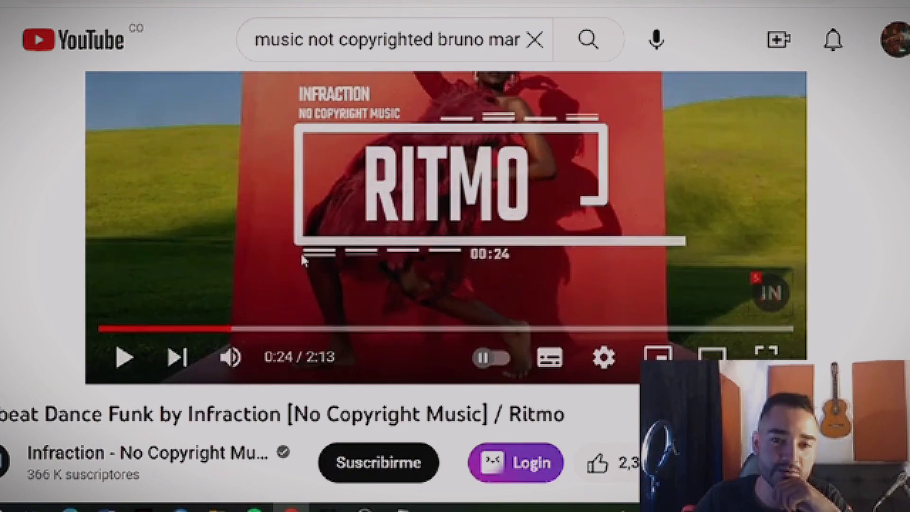
scroll(304, 260, "up", 1)
left_click(305, 260)
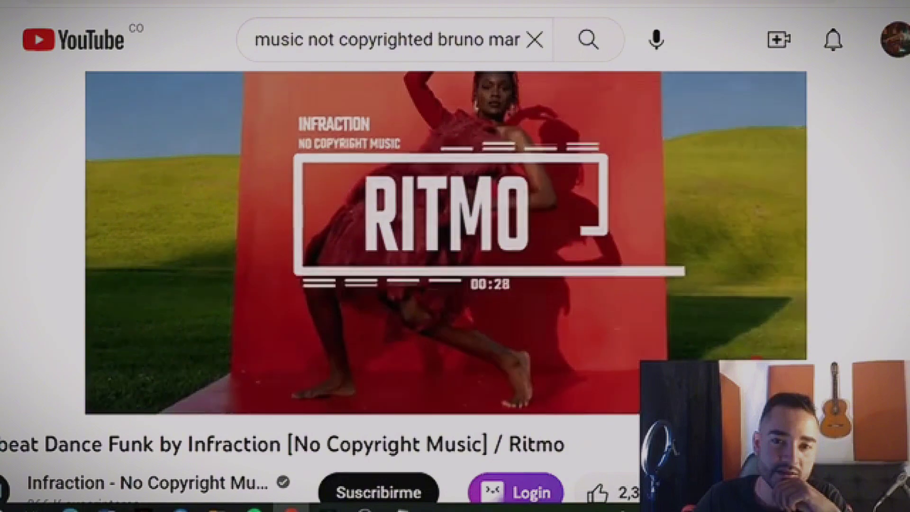
left_click(305, 260)
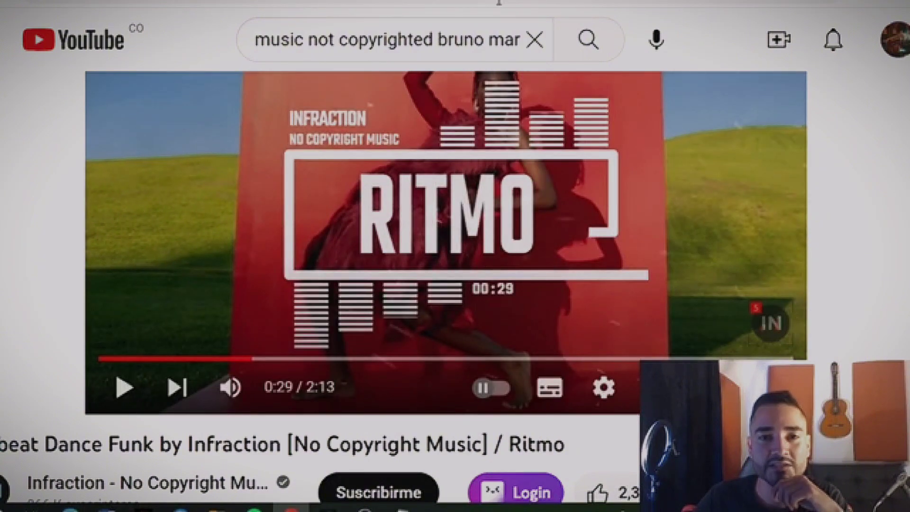
key("ctrl+Tab")
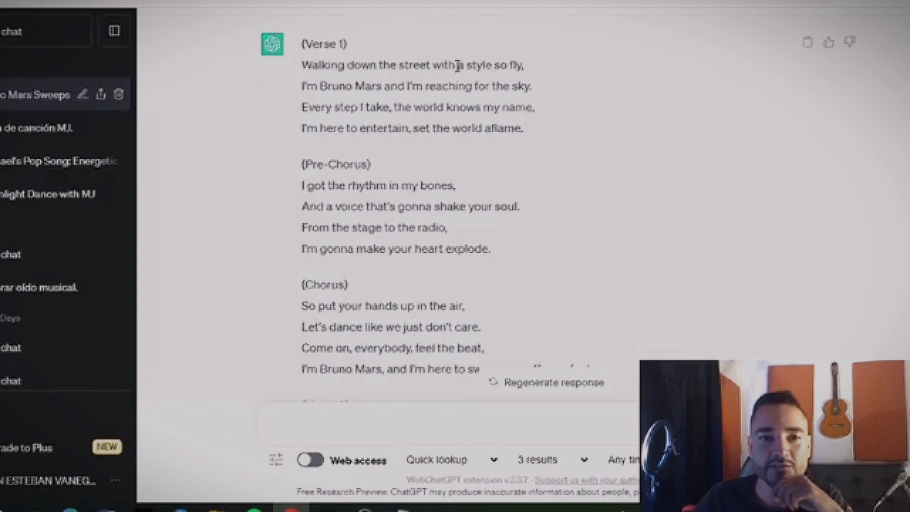
key("ctrl+shift+Tab")
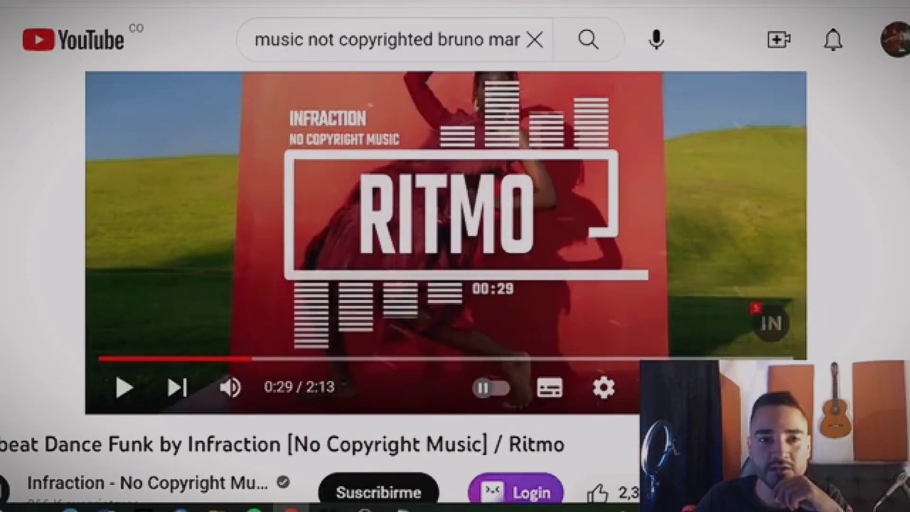
right_click(195, 2)
left_click(270, 77)
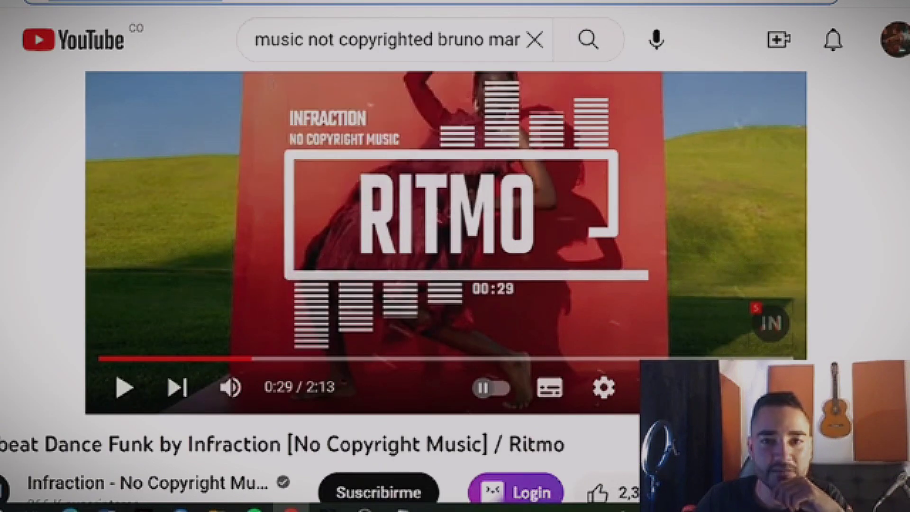
key("ctrl+Tab")
type("https://www.youtube.com/watch?v=8MLcsSMj6b0")
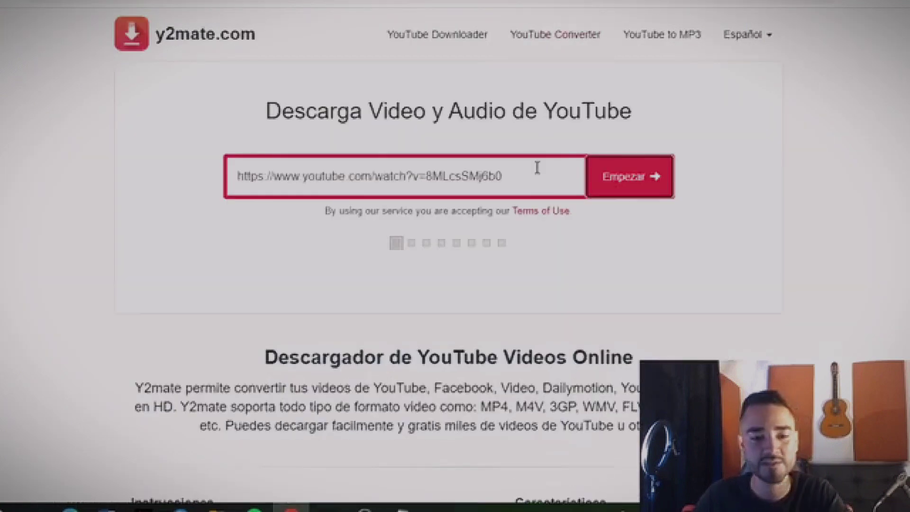
Step: Download the Ritmo audio as a 128 kbps MP3 and place the file on a second track in Studio One
left_click(536, 290)
scroll(536, 291, "down", 3)
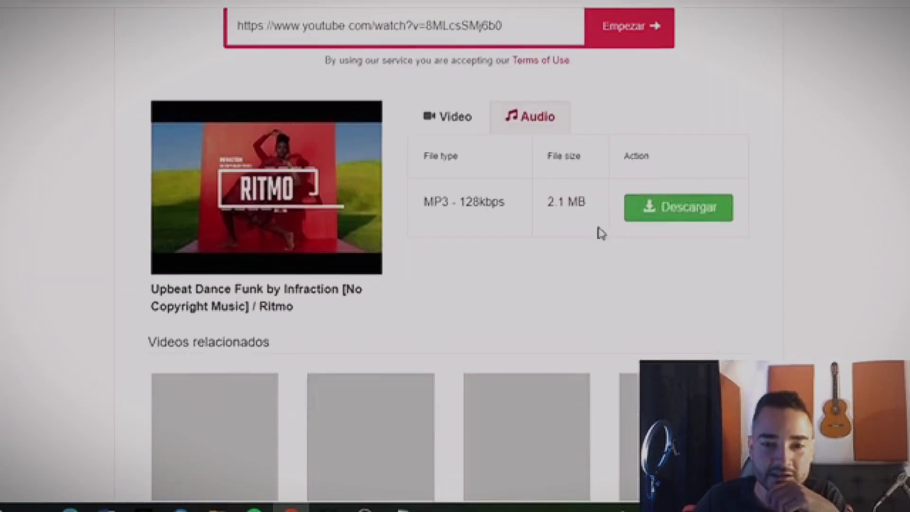
left_click(637, 211)
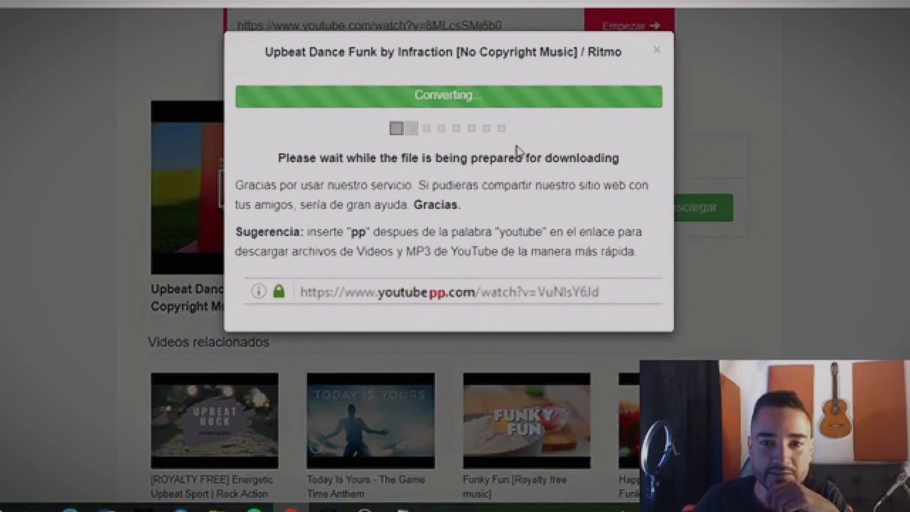
left_click(425, 112)
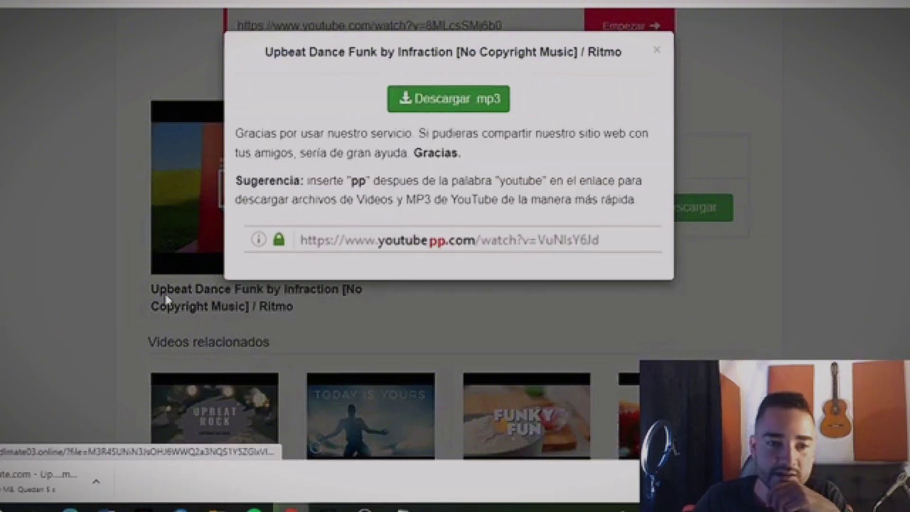
left_click_drag(12, 491, 412, 239)
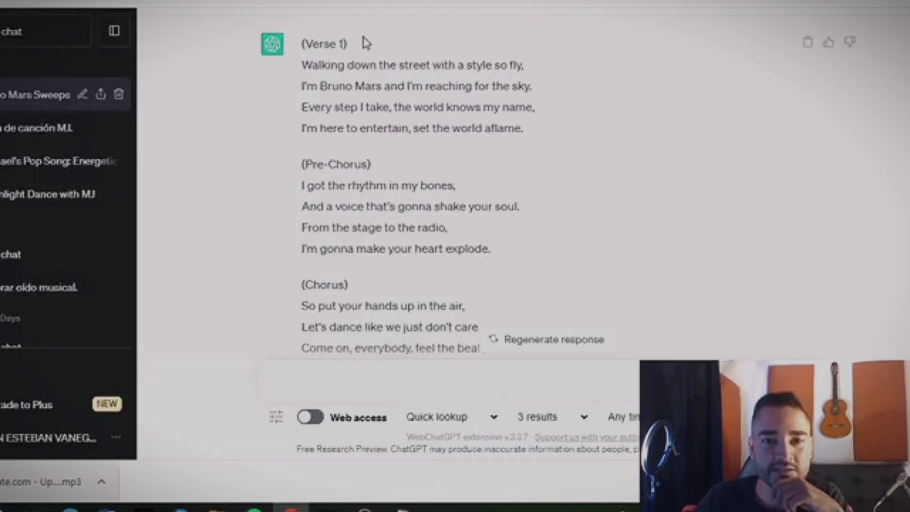
Step: Copy the lyrics from Verse 1 through the first Chorus into the text file and show it beside Studio One
left_click_drag(300, 43, 598, 295)
scroll(500, 308, "down", 2)
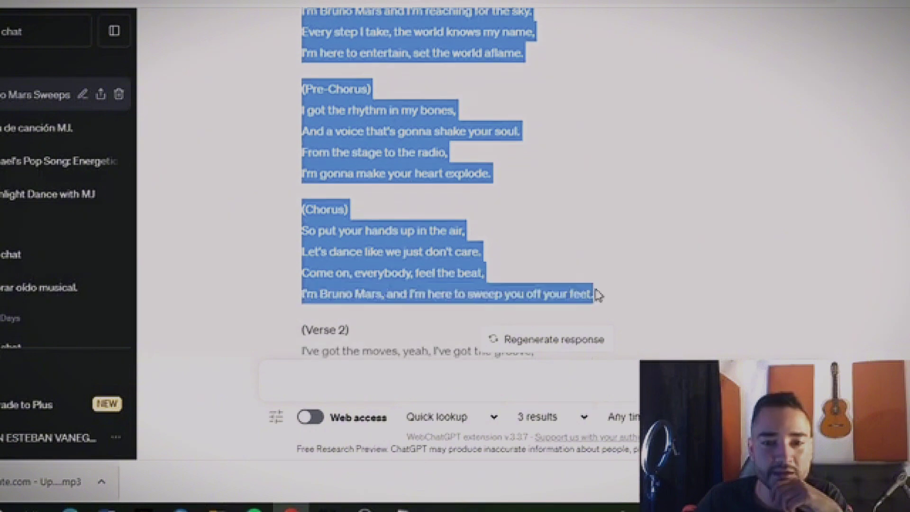
right_click(457, 34)
left_click(479, 44)
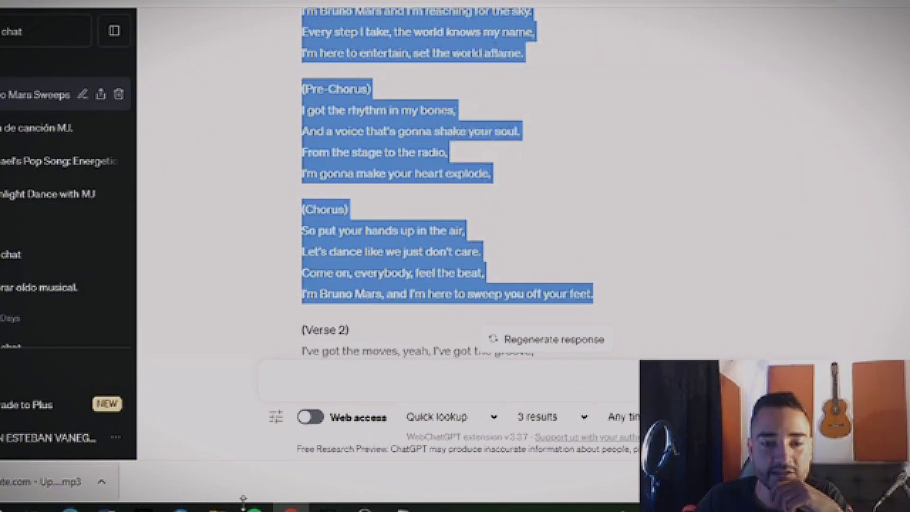
left_click(402, 509)
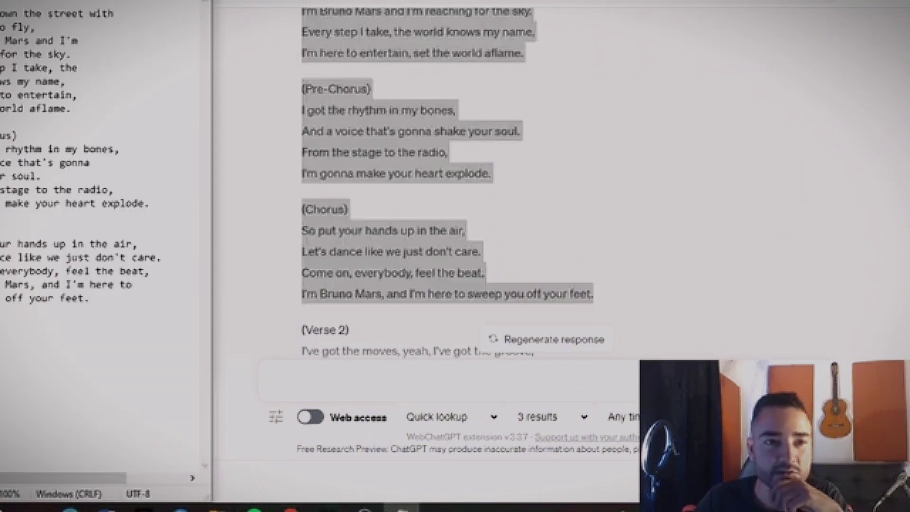
left_click(359, 169)
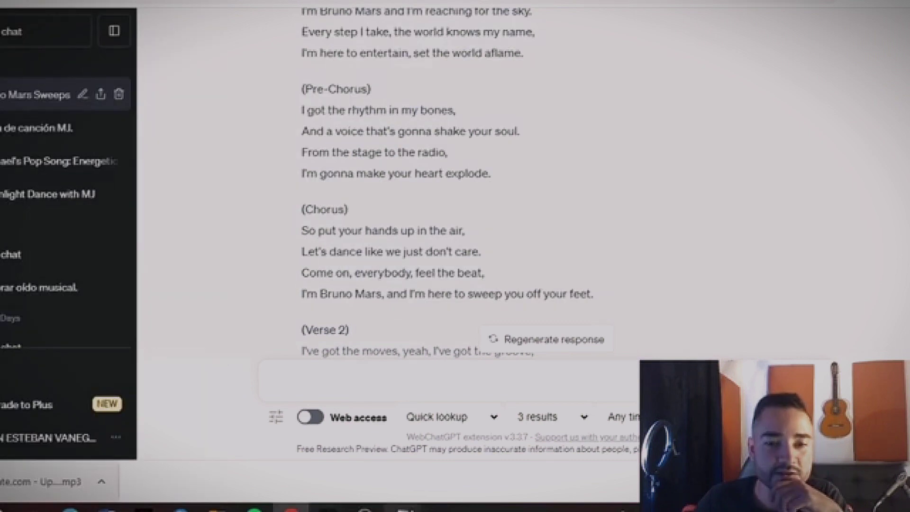
key("alt+Tab")
left_click(327, 507)
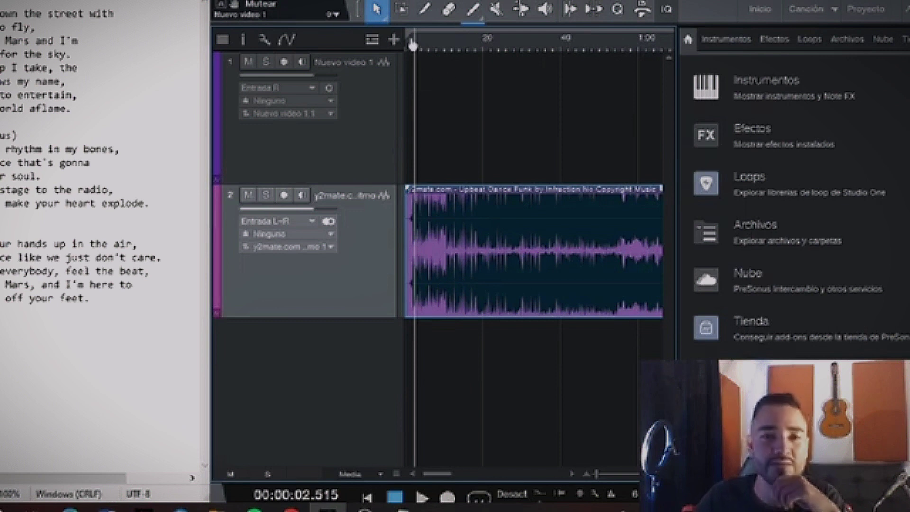
Step: Record the vocal take on track 1 over the instrumental, starting at about 7.7 seconds
left_click_drag(411, 42, 405, 41)
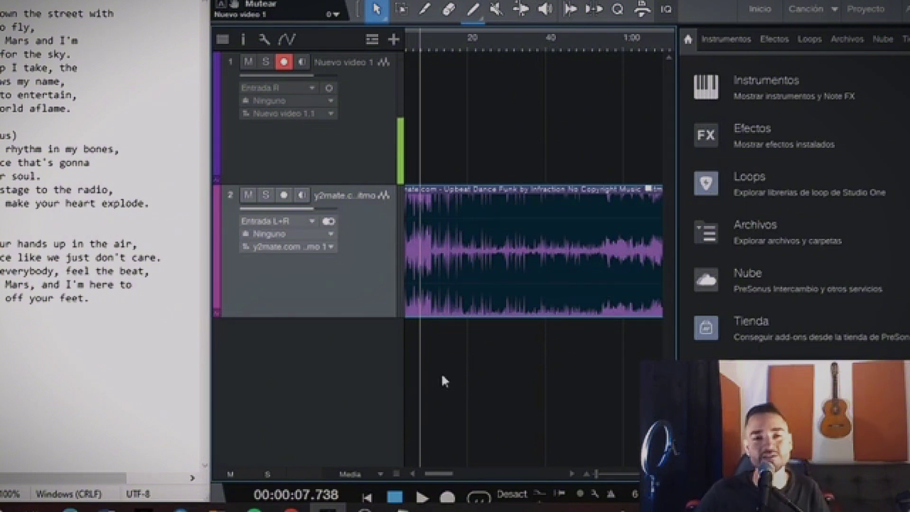
left_click(447, 497)
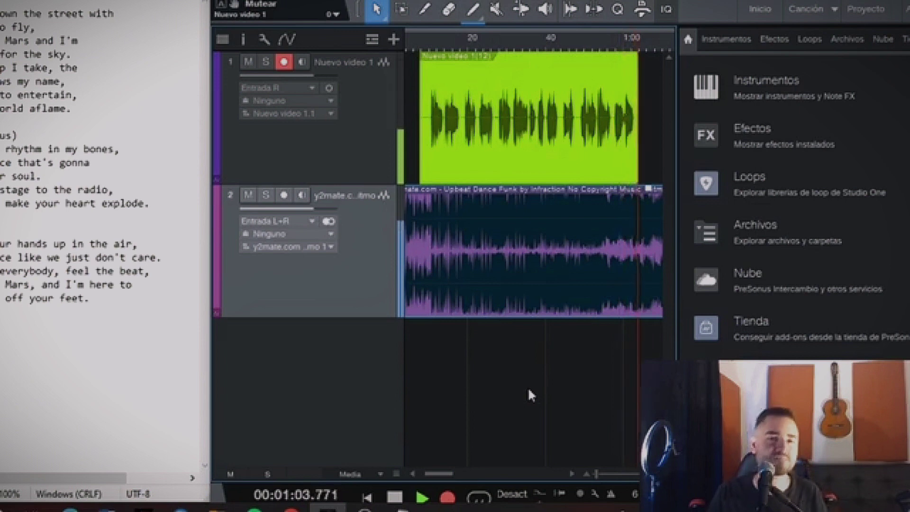
key("space")
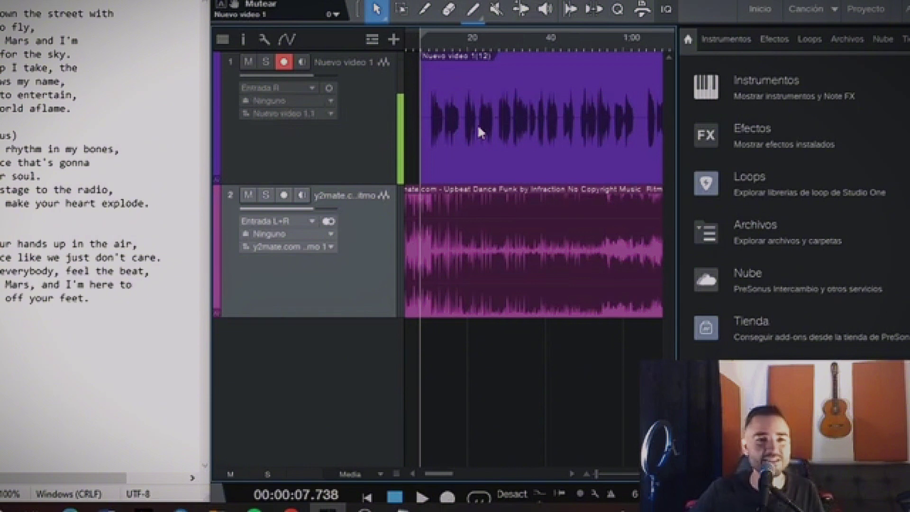
Step: Delete the Ritmo instrumental clip from track 2, leaving only the vocal recording
left_click_drag(439, 473, 422, 487)
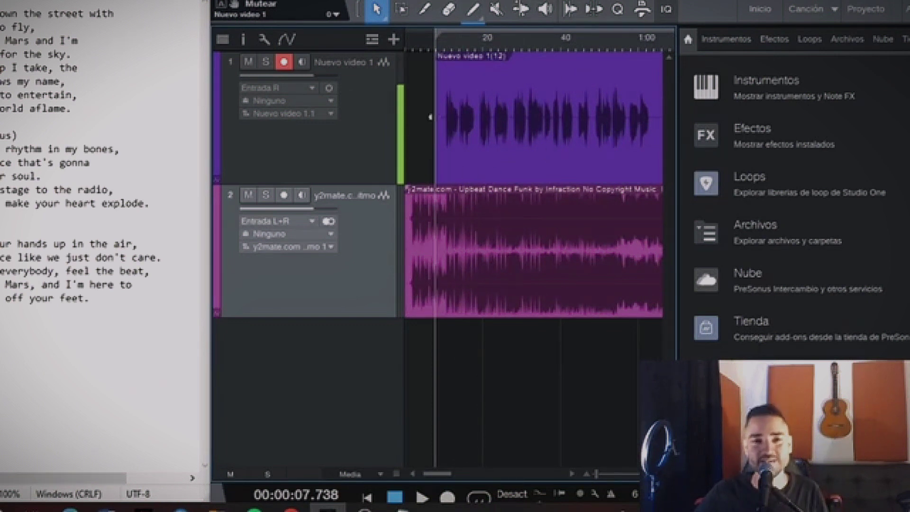
left_click(509, 262)
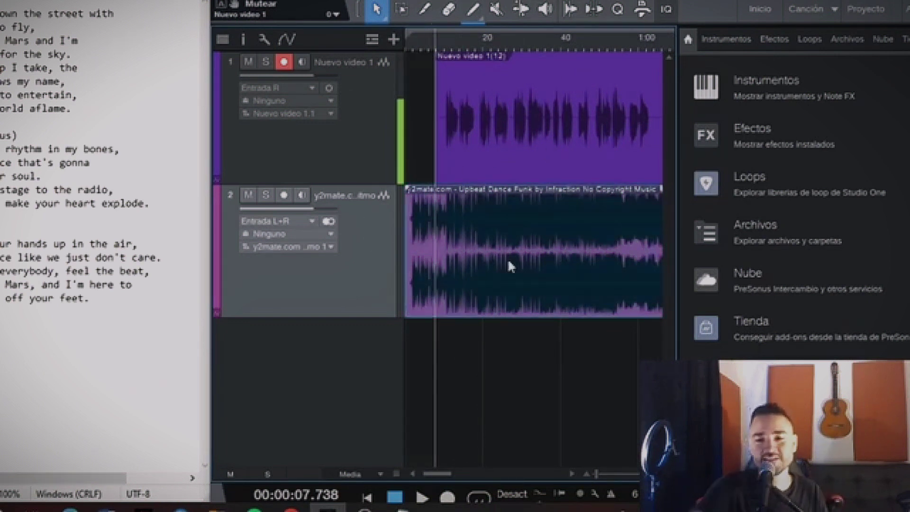
key("Delete")
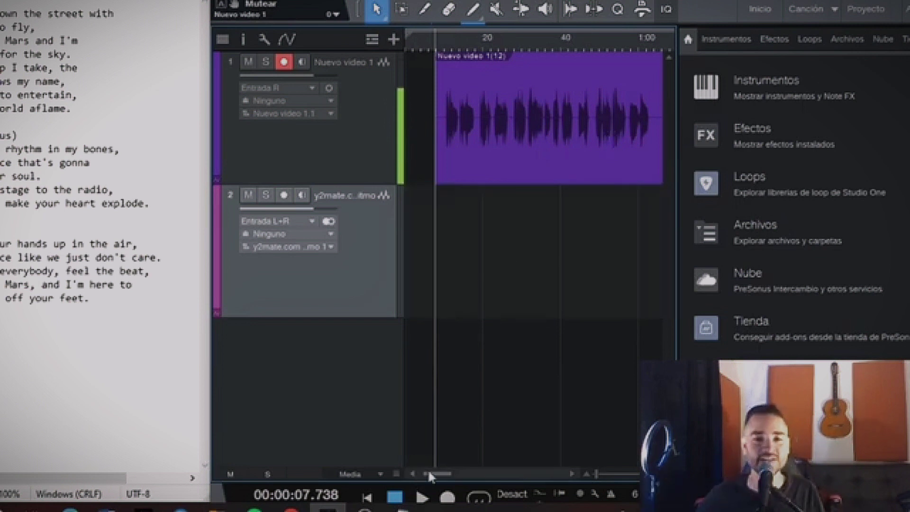
Step: Set the loop range to enclose the vocal recording, about 1:43 long
scroll(581, 300, "down", 3)
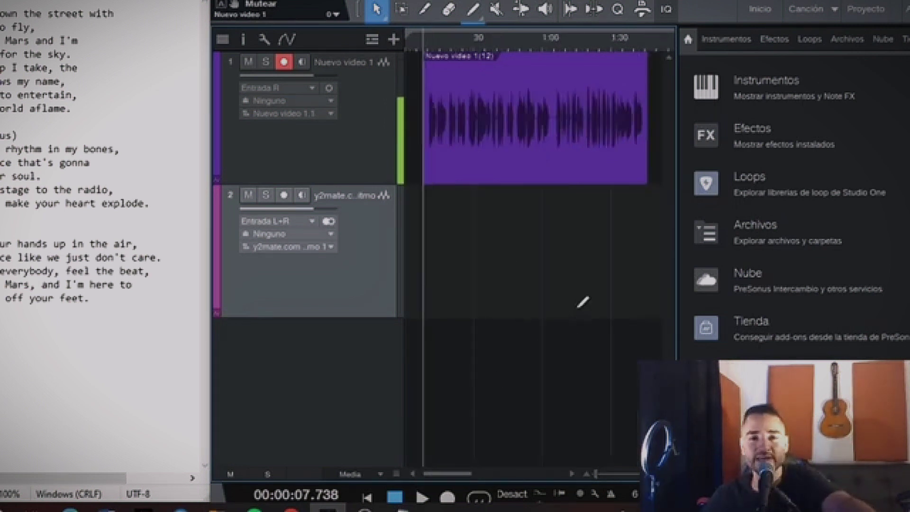
left_click(576, 38)
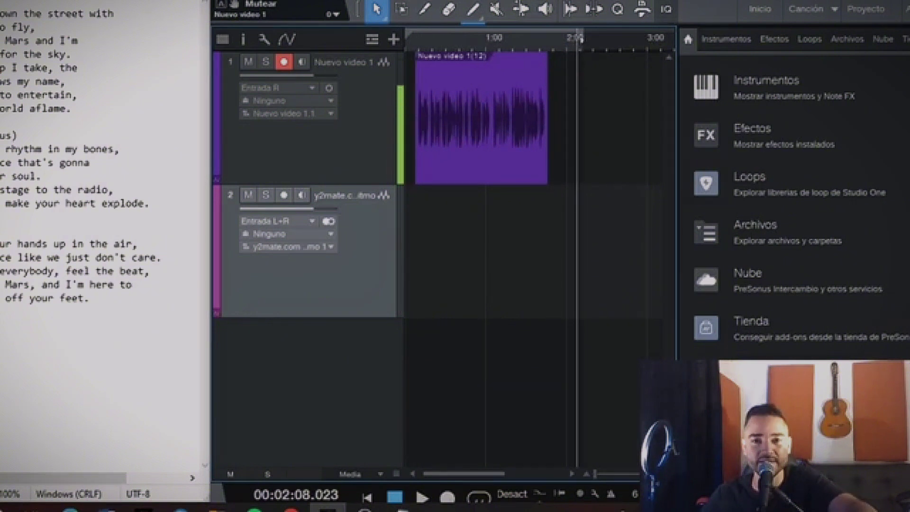
left_click_drag(582, 44, 558, 45)
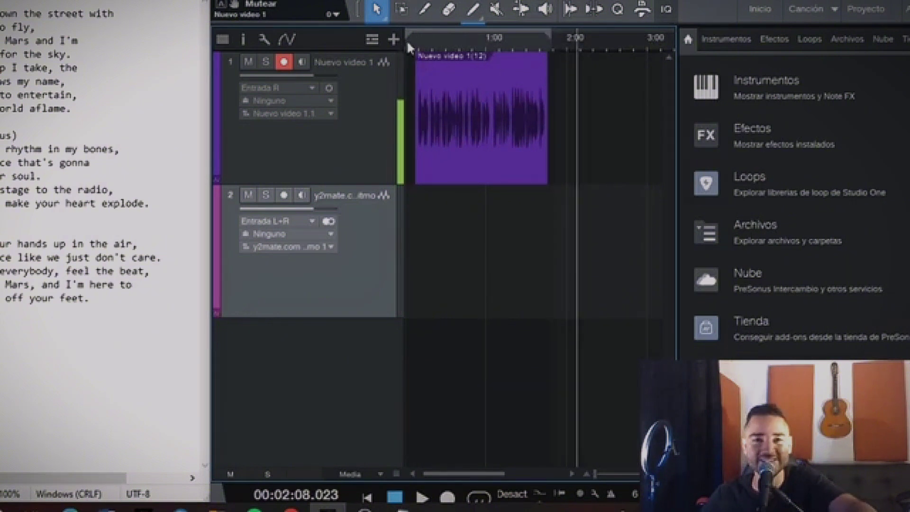
left_click_drag(409, 39, 418, 41)
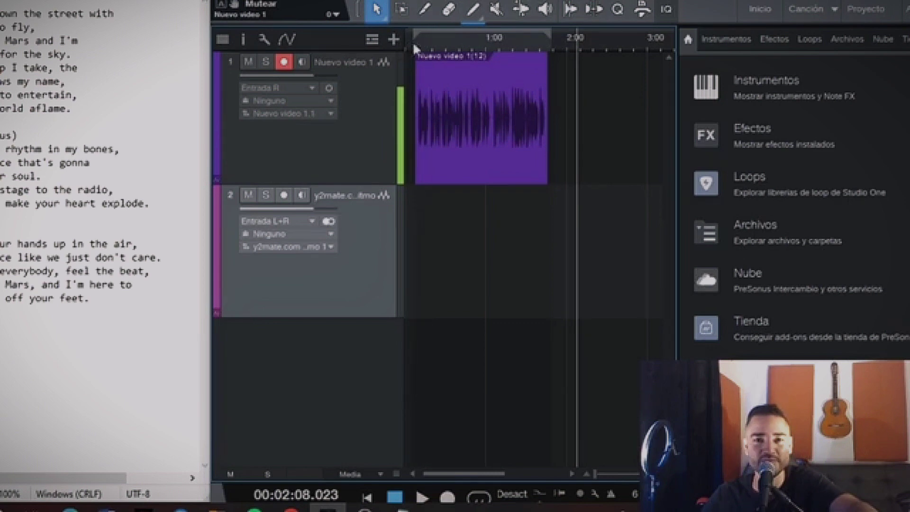
Step: Export the mix within the loop range to the Desktop as an MP3 file named Bruno
left_click(349, 2)
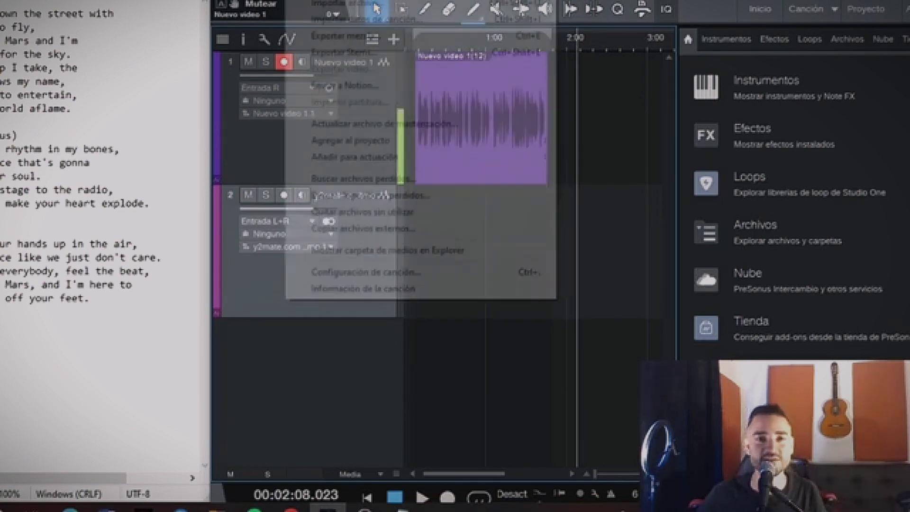
left_click(374, 36)
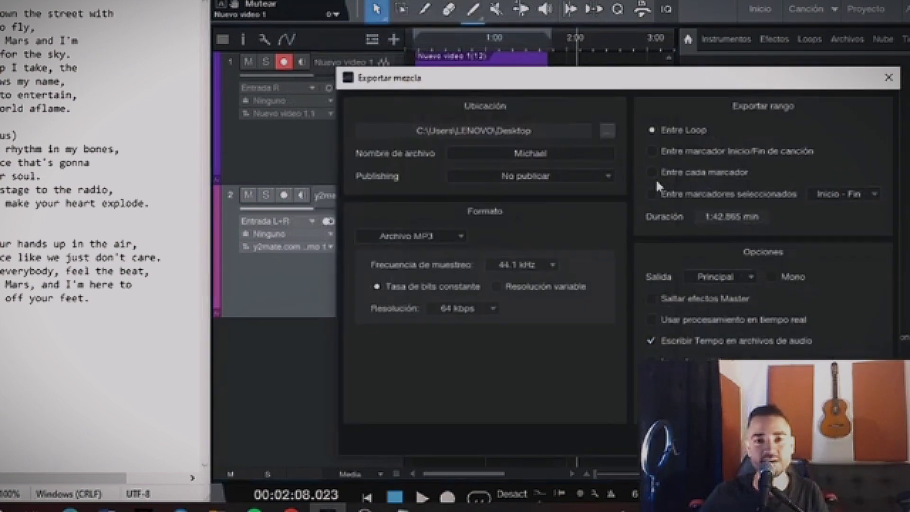
left_click(608, 131)
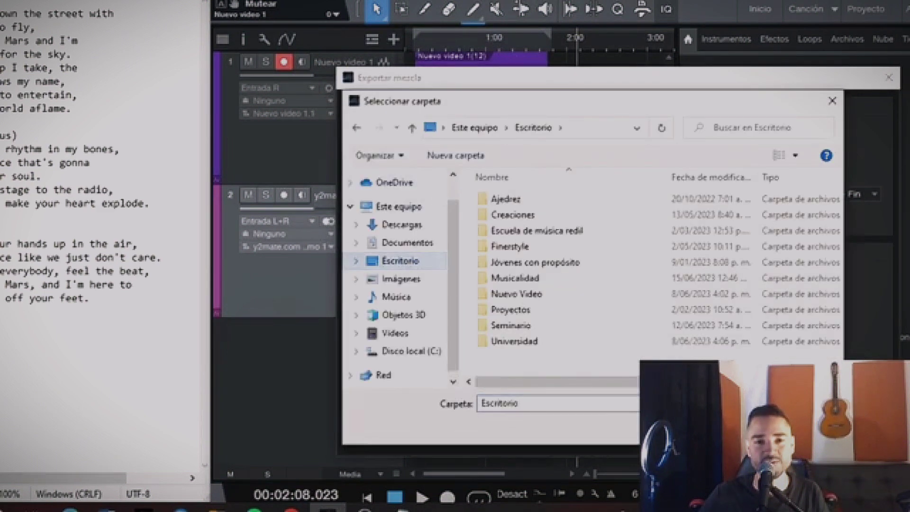
key("Return")
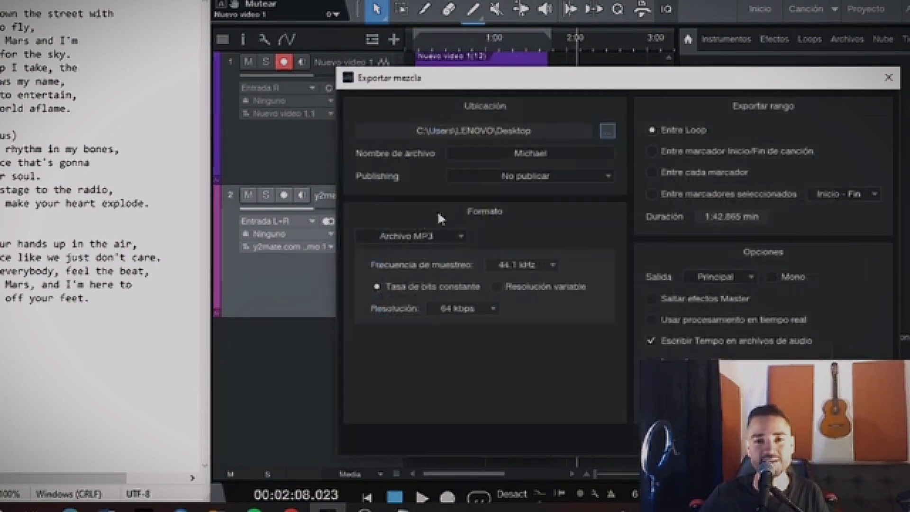
left_click(549, 152)
type("Bruno")
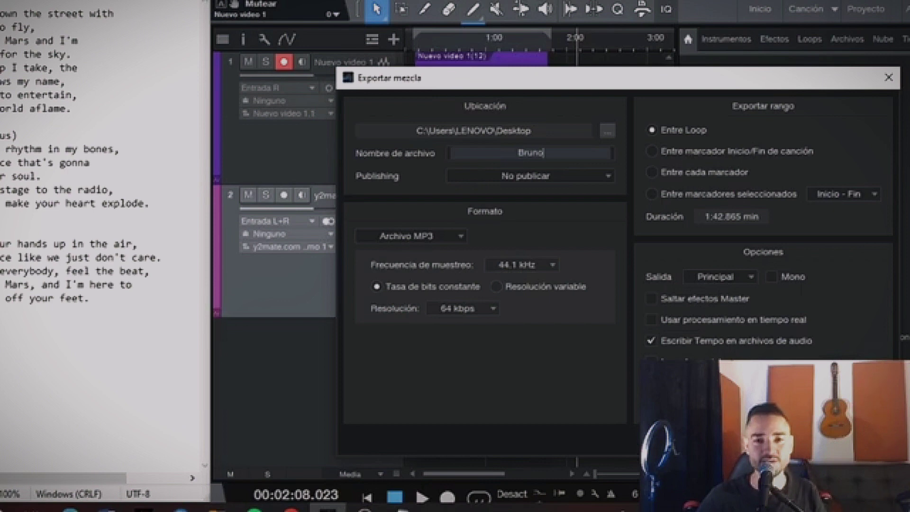
key("Return")
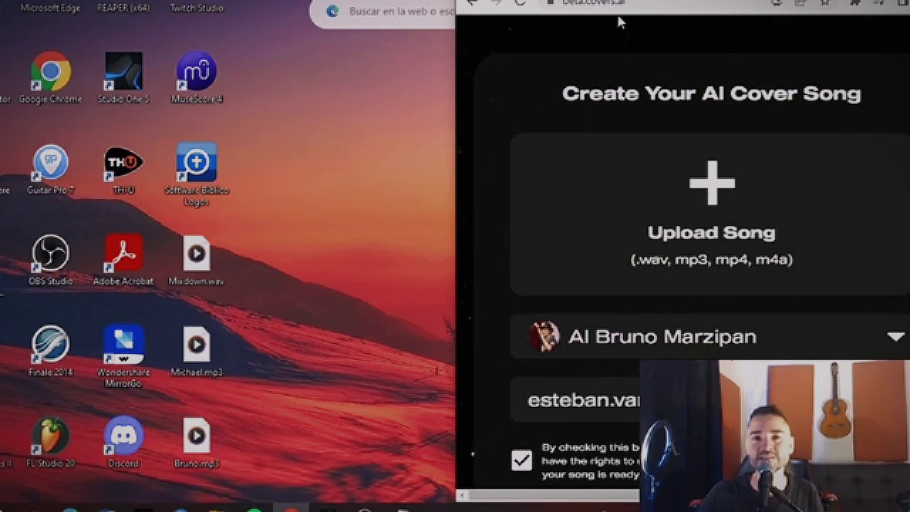
scroll(852, 227, "up", 1)
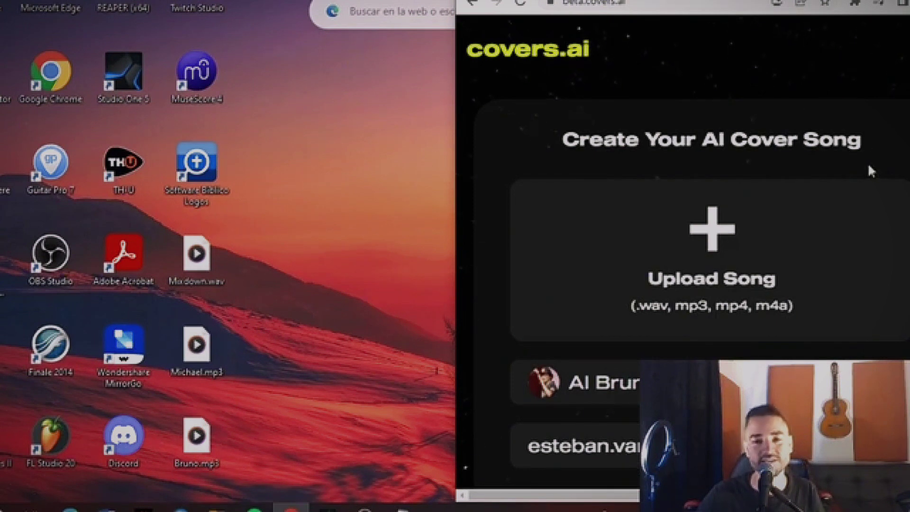
scroll(867, 165, "down", 2)
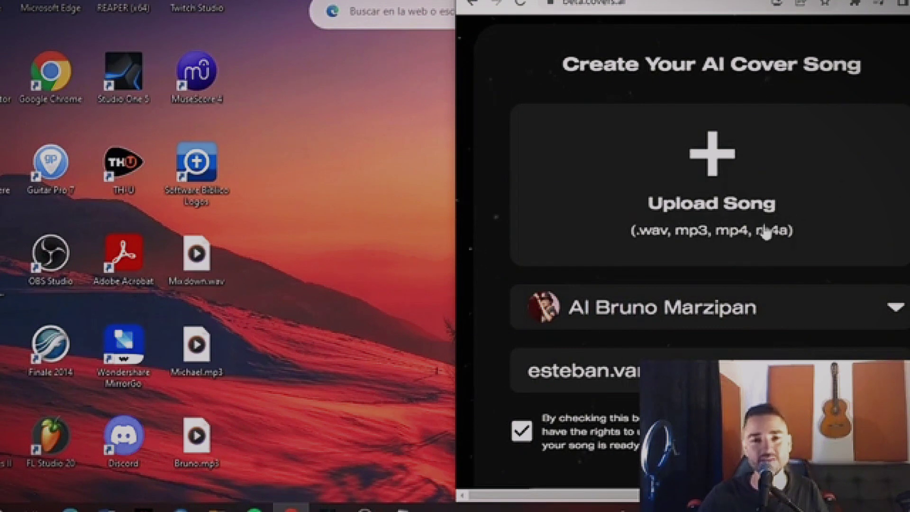
Step: Try to add Bruno.mp3 to the song upload area straight from the desktop
scroll(765, 232, "up", 2)
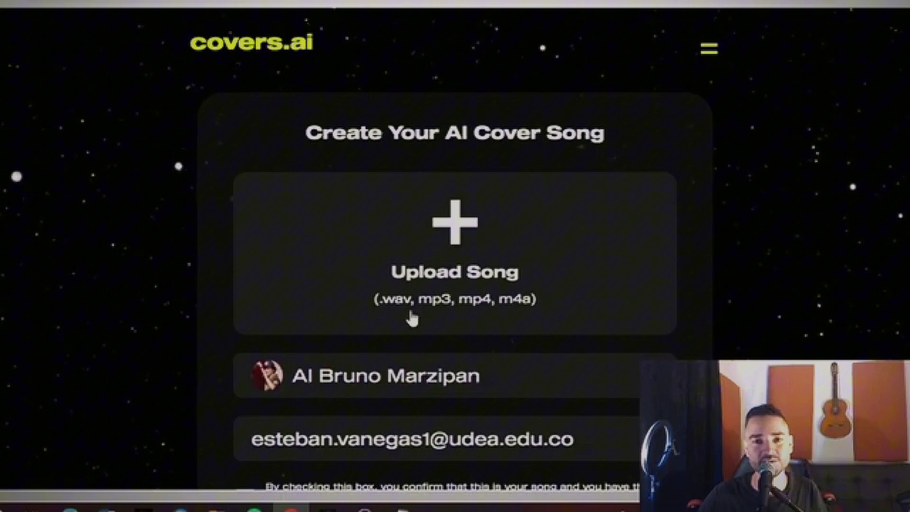
scroll(415, 306, "down", 2)
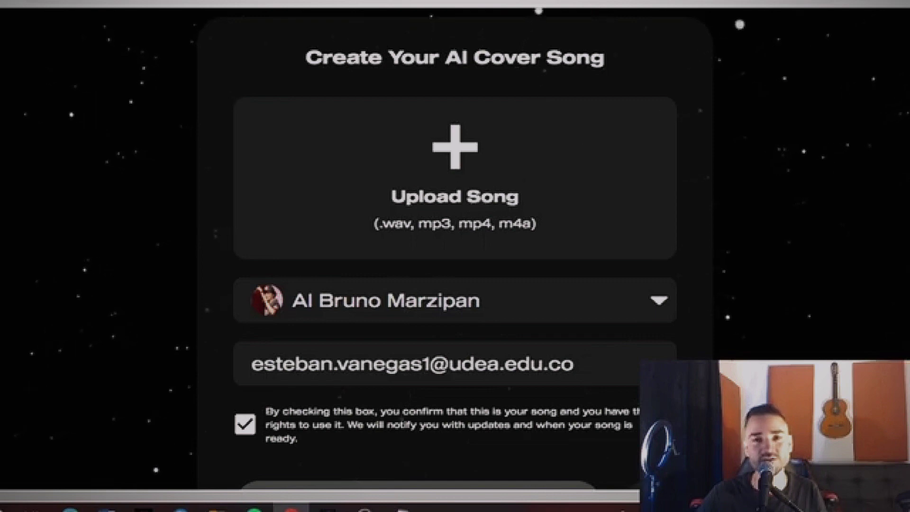
key("super+Right")
left_click(419, 378)
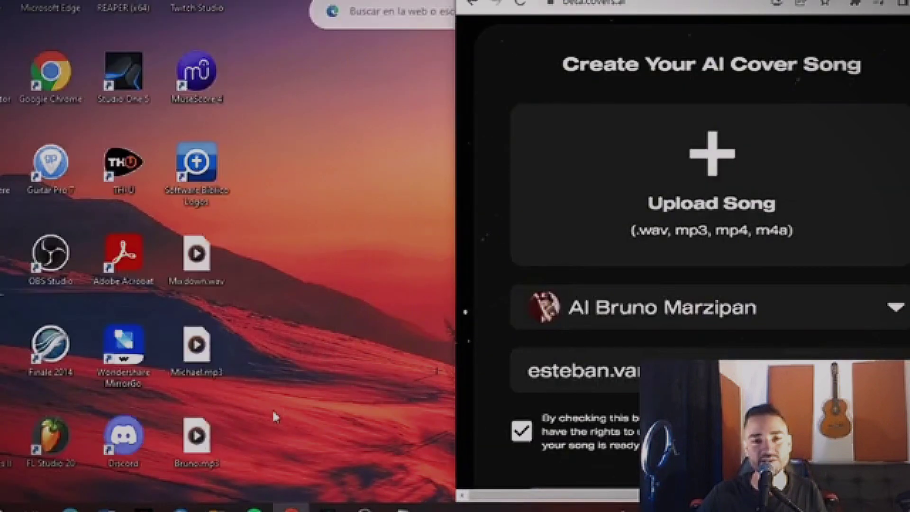
left_click_drag(617, 277, 728, 170)
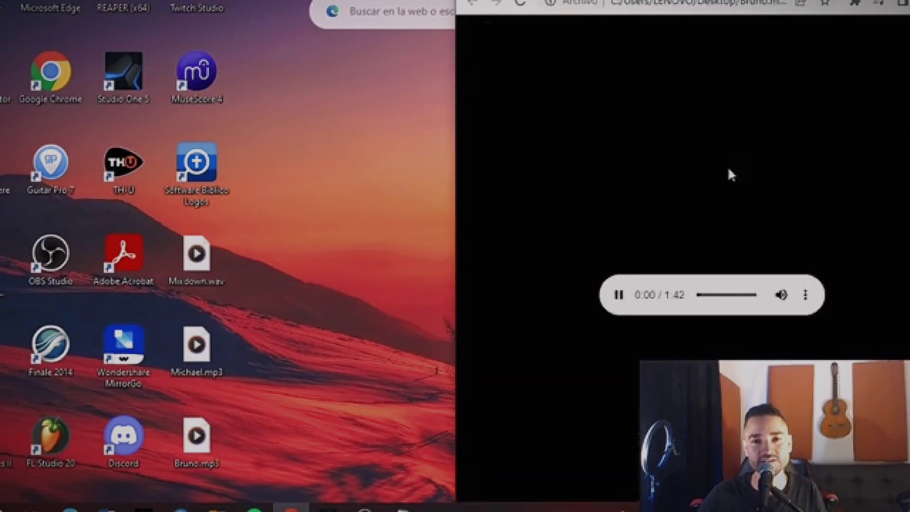
key("alt+Left")
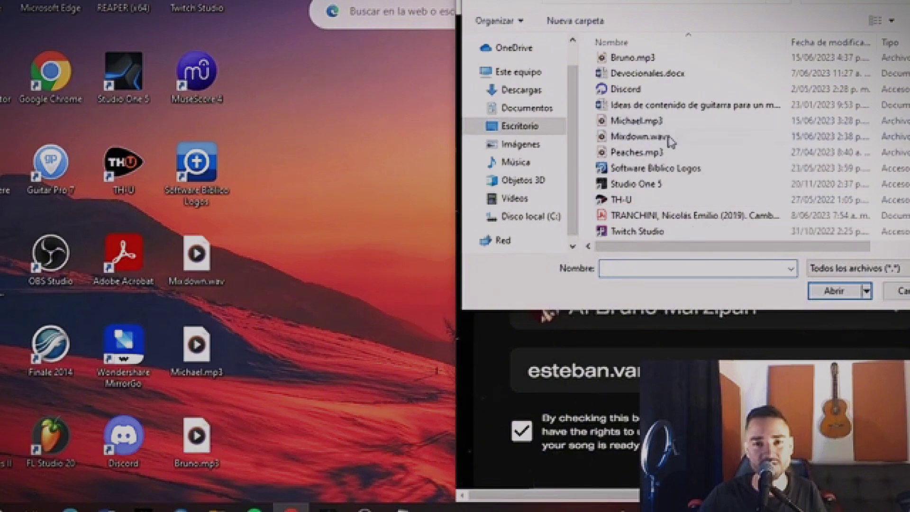
Step: Upload Bruno.mp3 from the Desktop folder (Escritorio) as the song for the AI cover
scroll(654, 124, "up", 1)
left_click(646, 93)
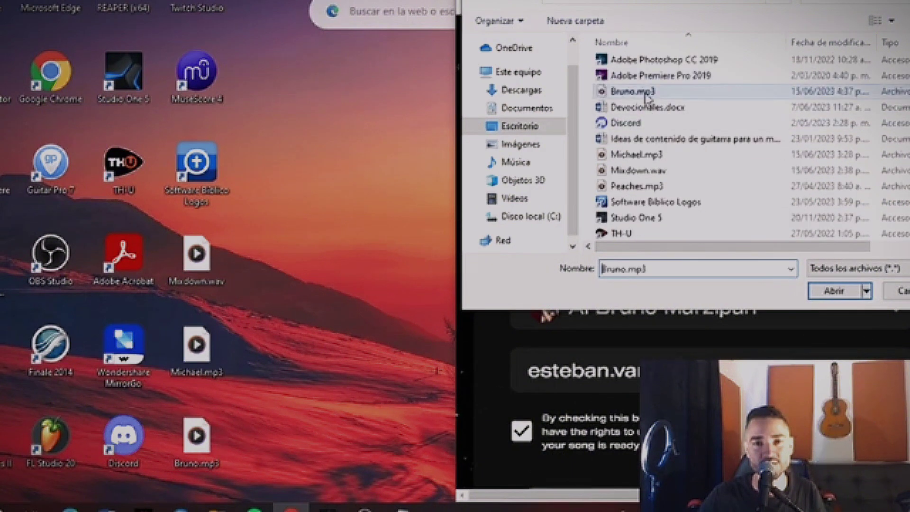
left_click(832, 292)
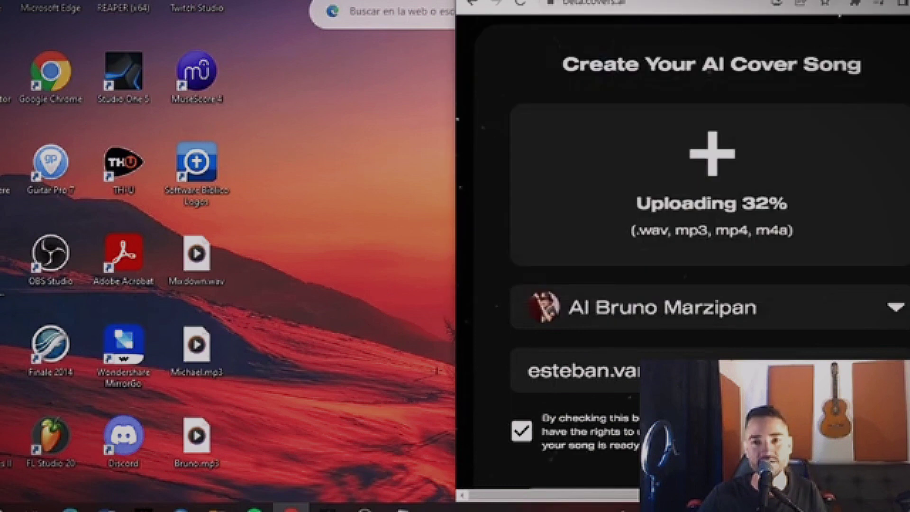
key("super+Up")
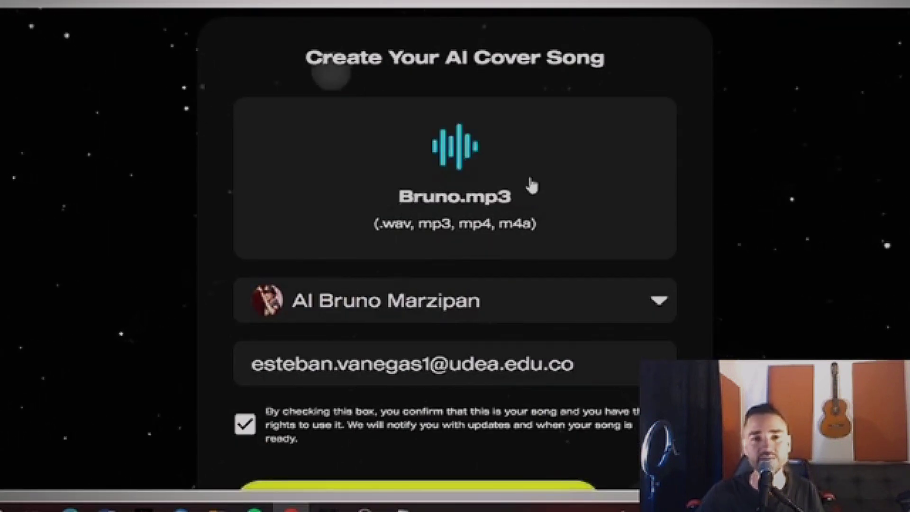
Step: Choose AI Bruno Marzipan from the list of AI voices and start generating the cover
scroll(554, 221, "down", 2)
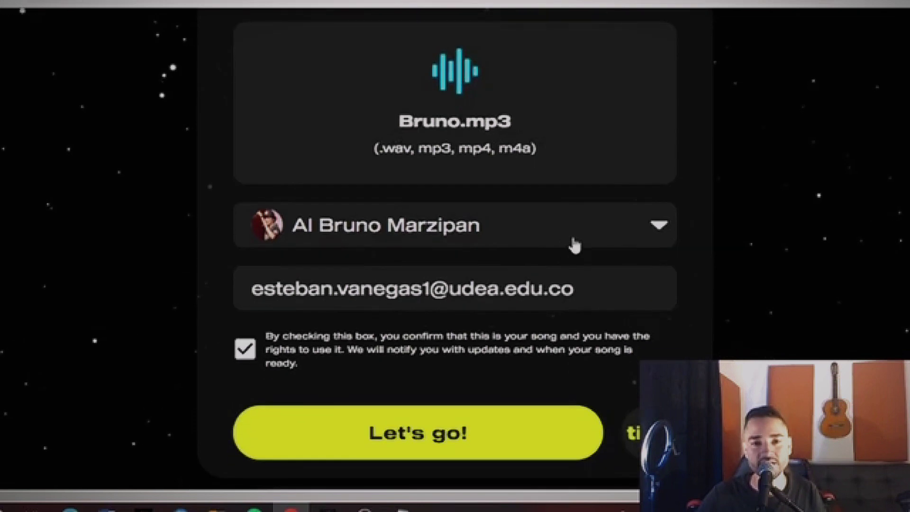
left_click(596, 240)
scroll(571, 266, "down", 4)
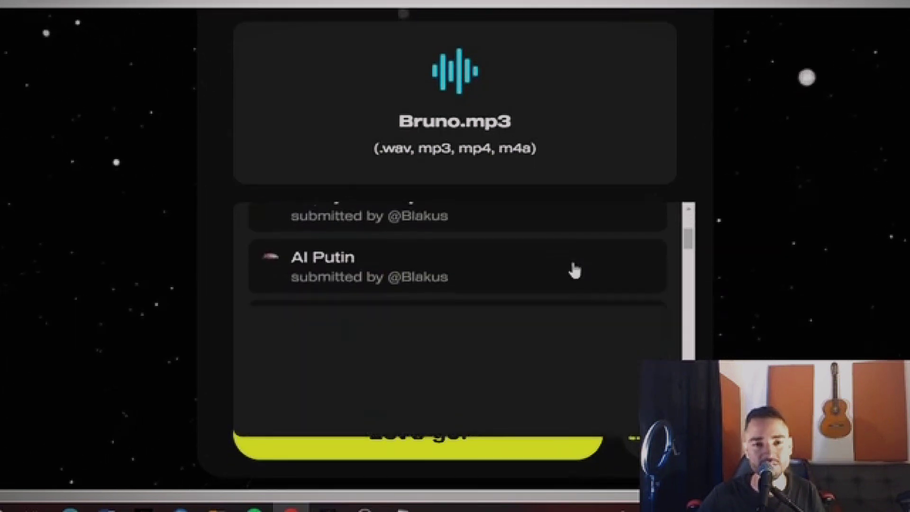
scroll(521, 275, "down", 5)
scroll(523, 271, "up", 1)
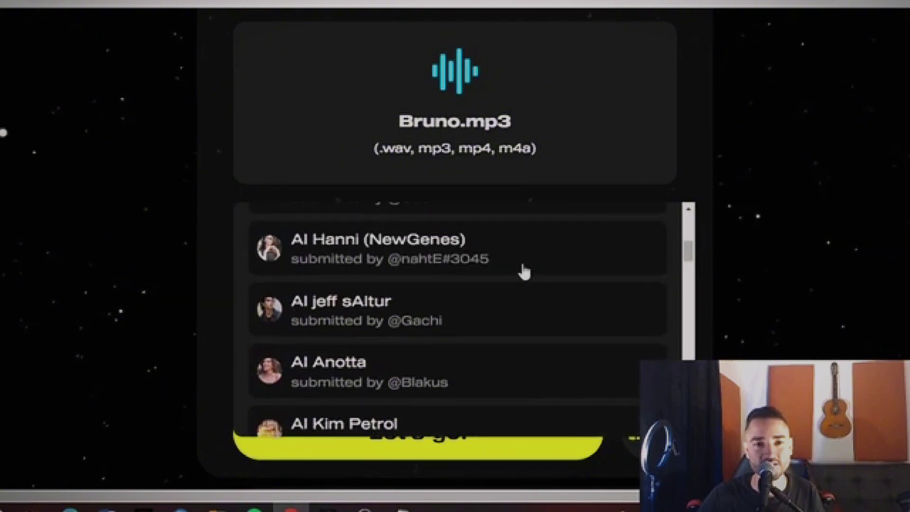
scroll(523, 272, "down", 9)
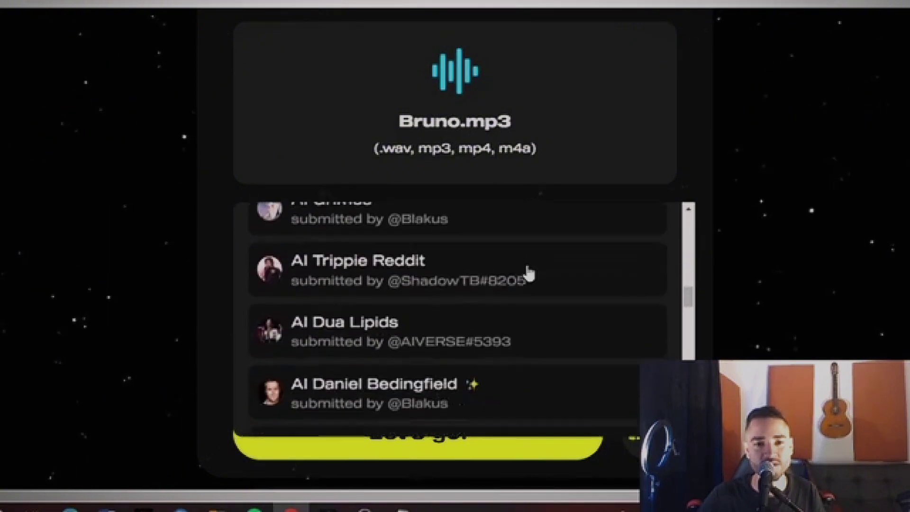
scroll(528, 274, "down", 10)
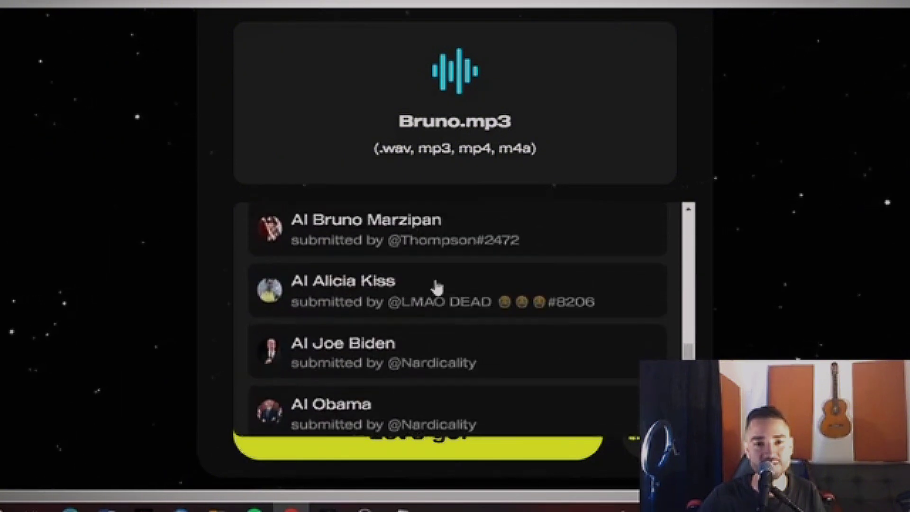
scroll(437, 287, "up", 2)
left_click(423, 362)
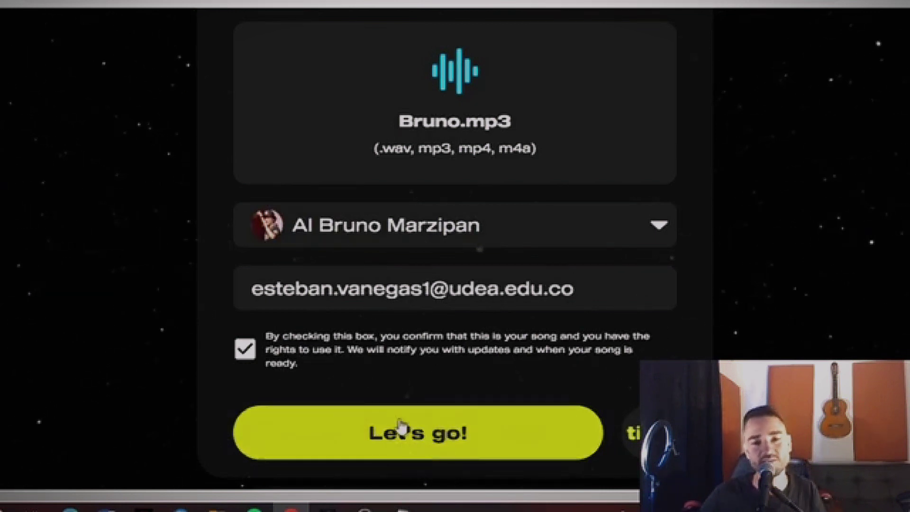
left_click(472, 448)
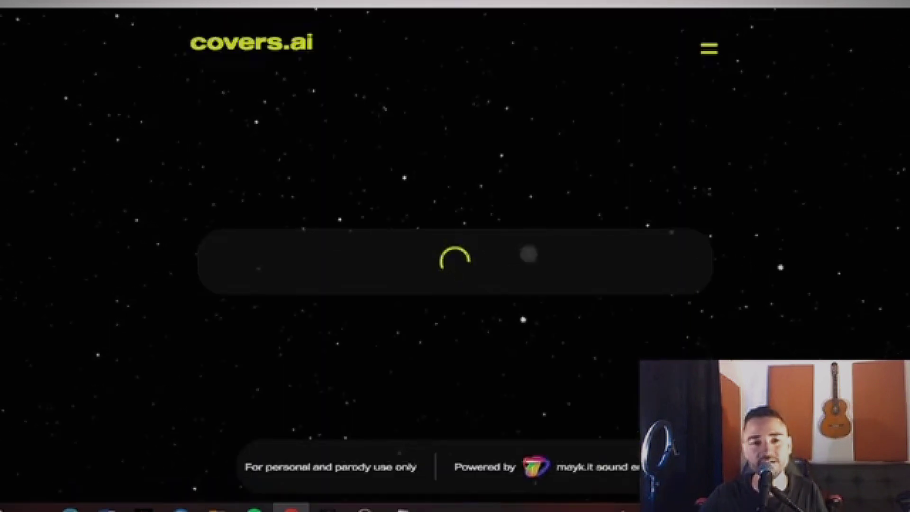
Step: Check the cover's processing status and the stated waiting time
scroll(455, 256, "down", 2)
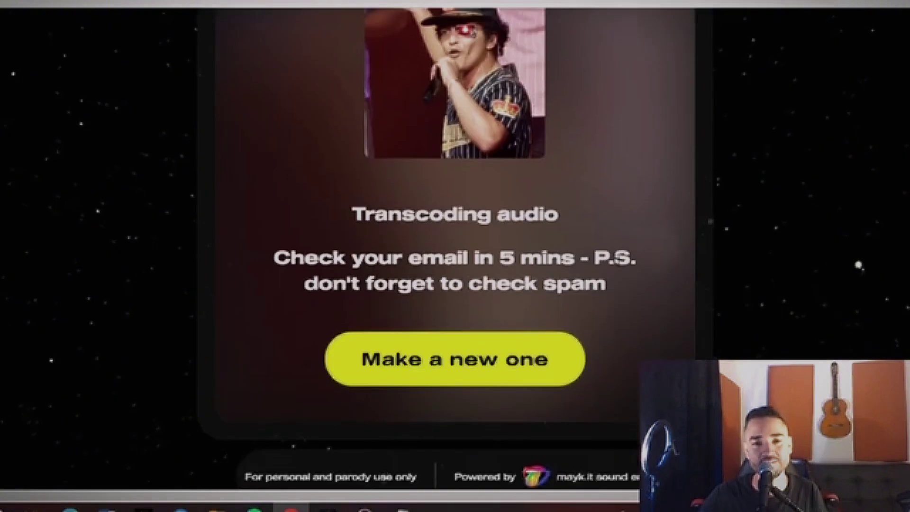
left_click_drag(501, 259, 575, 261)
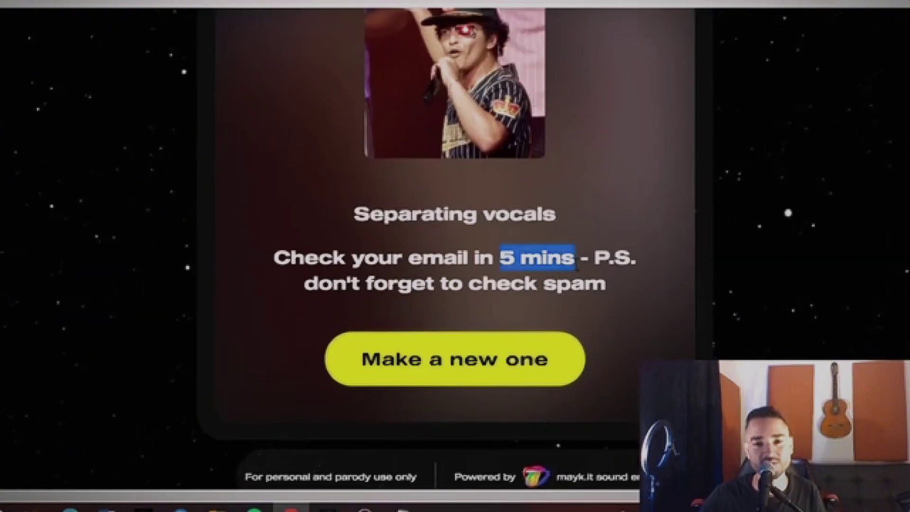
left_click(575, 261)
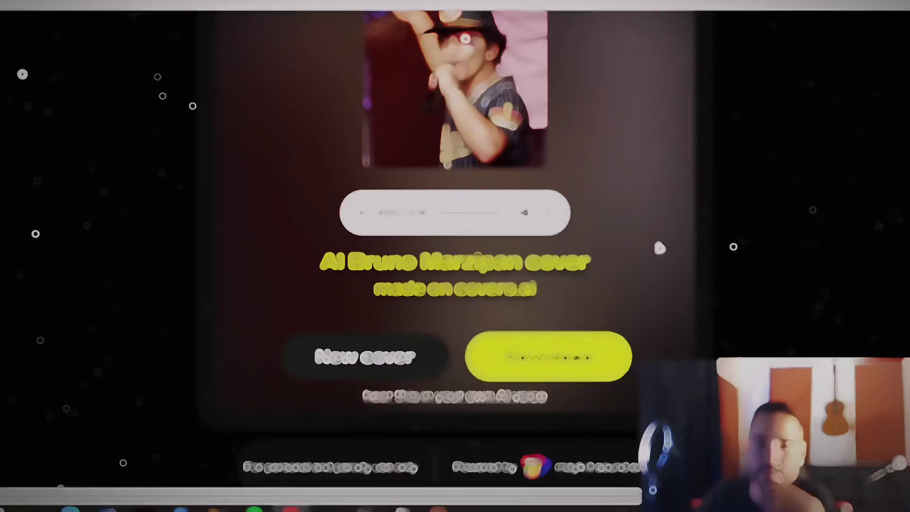
Step: Play part of the generated AI Bruno Marzipan cover on its result page
scroll(657, 261, "down", 3)
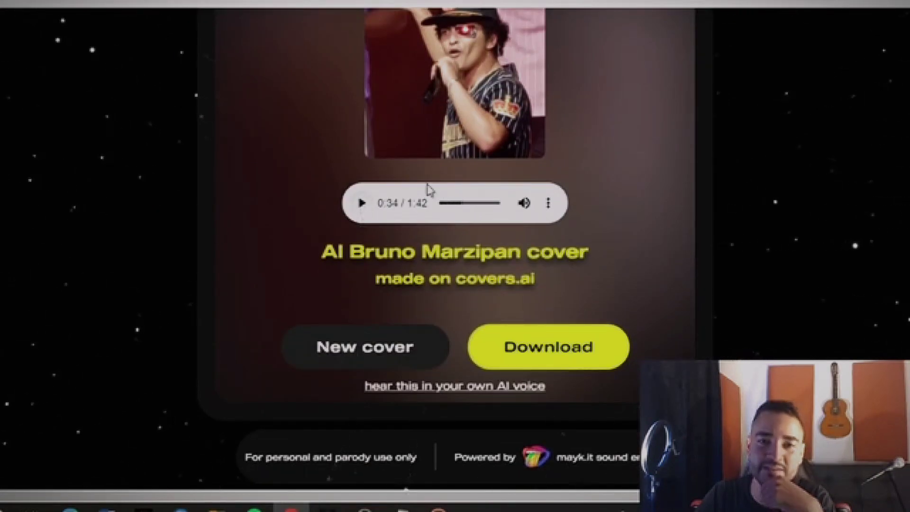
left_click(362, 205)
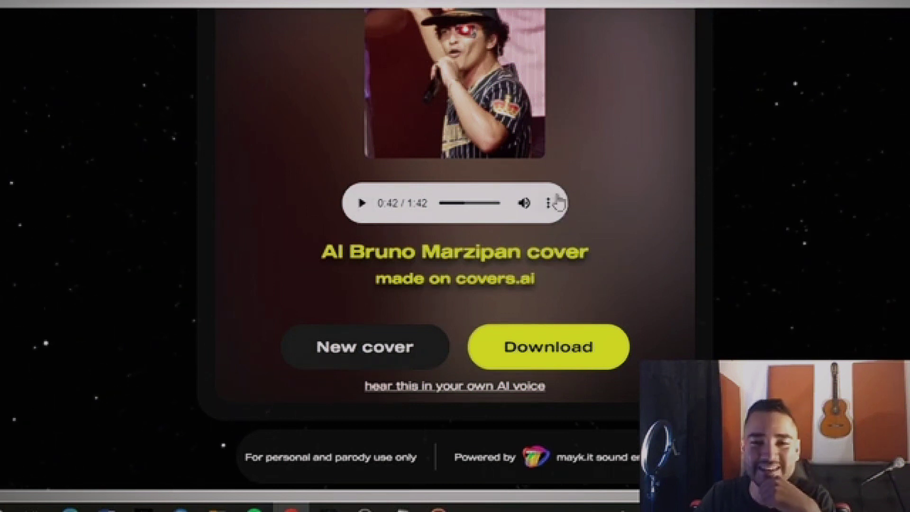
left_click(549, 207)
left_click(471, 160)
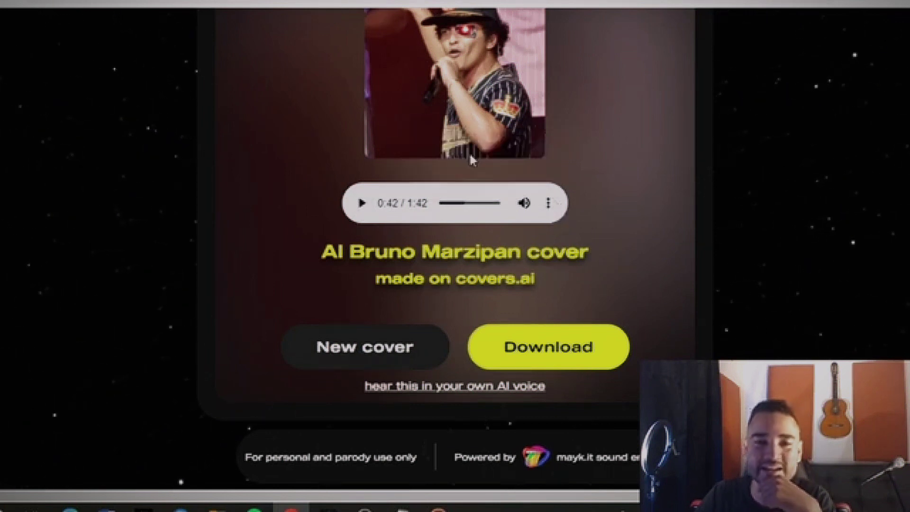
Step: Import the downloaded output (1).mp3 into the Studio One song on its own track below the instrumental track
left_click_drag(10, 479, 428, 365)
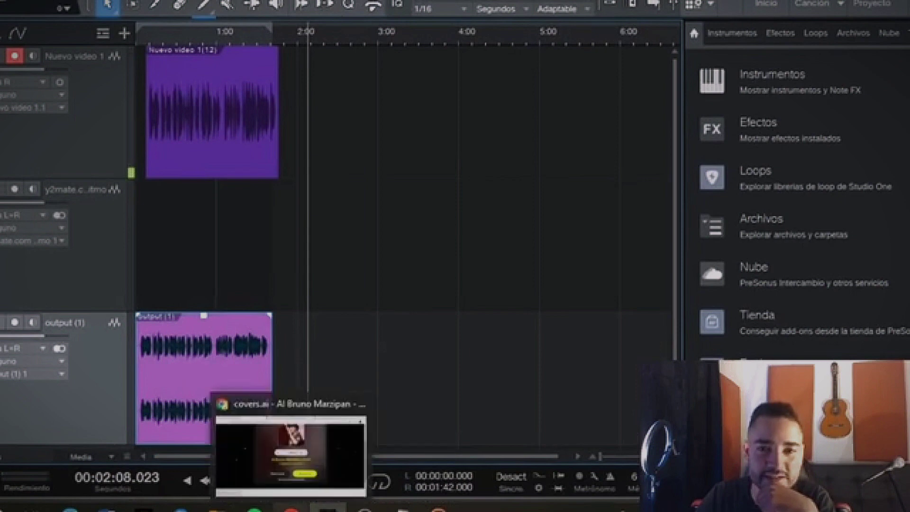
left_click(289, 450)
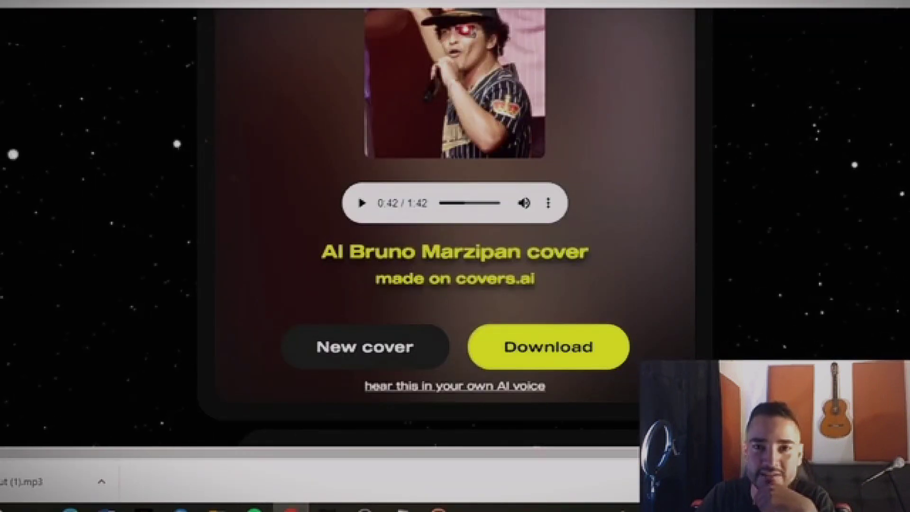
left_click(327, 509)
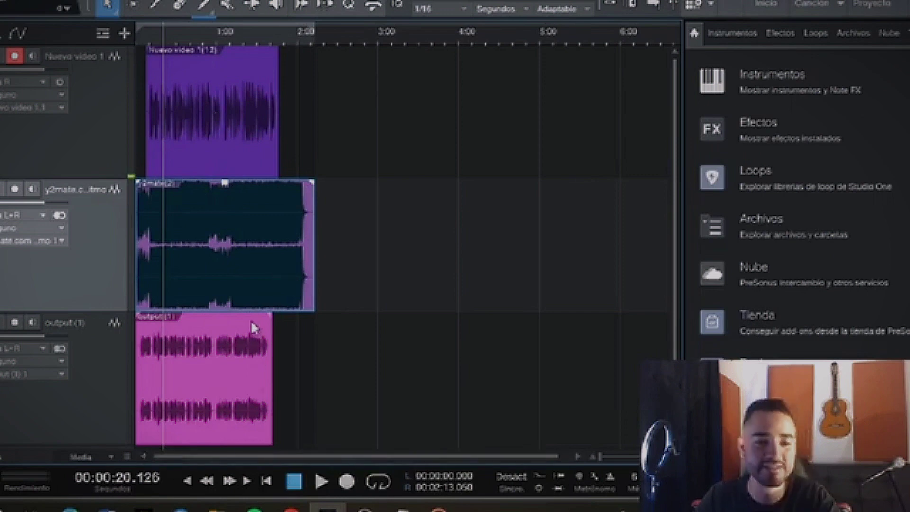
Step: Align the output (1) clip's waveform with the original vocal on track 1, moving its start to about 6.2 seconds
key("shift+e")
key("e")
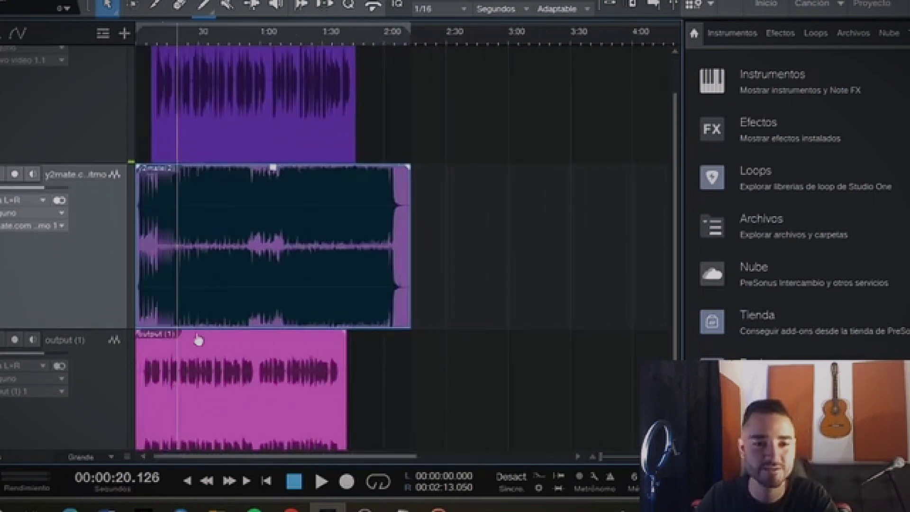
key("e")
key("e")
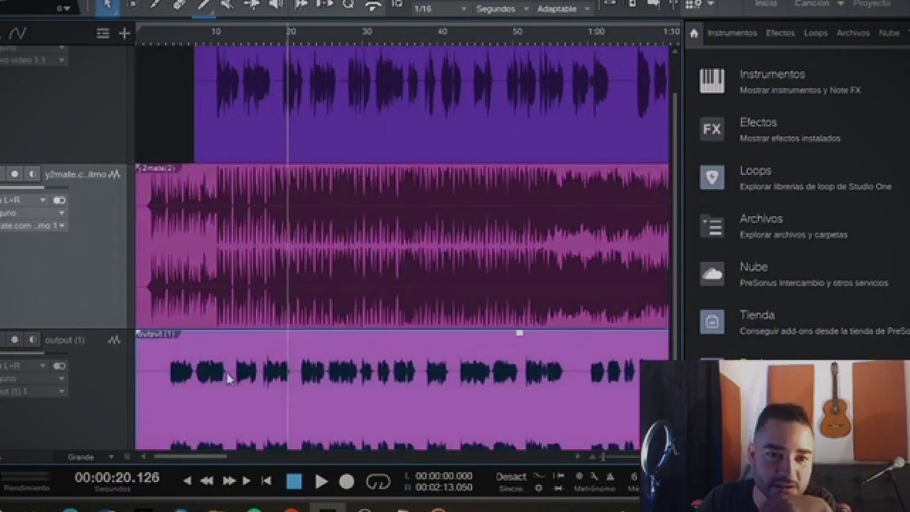
left_click_drag(227, 374, 184, 381)
key("e")
key("e")
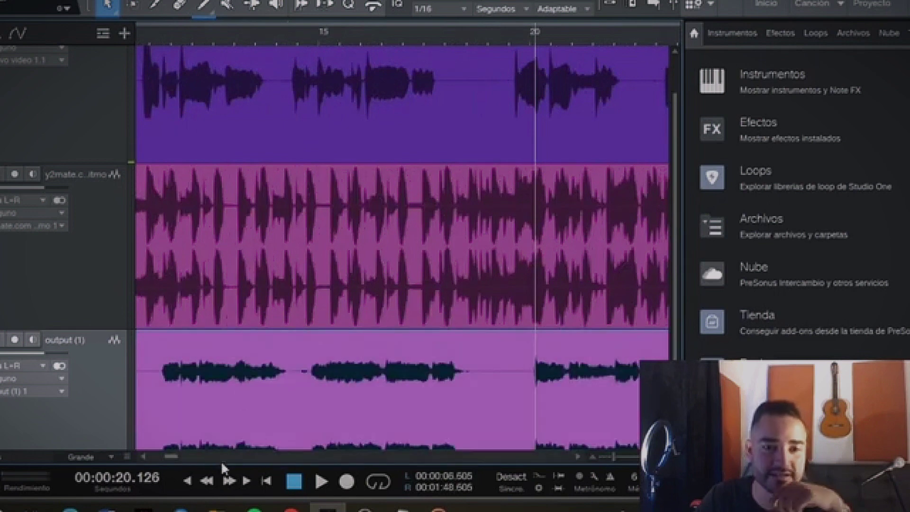
left_click(144, 456)
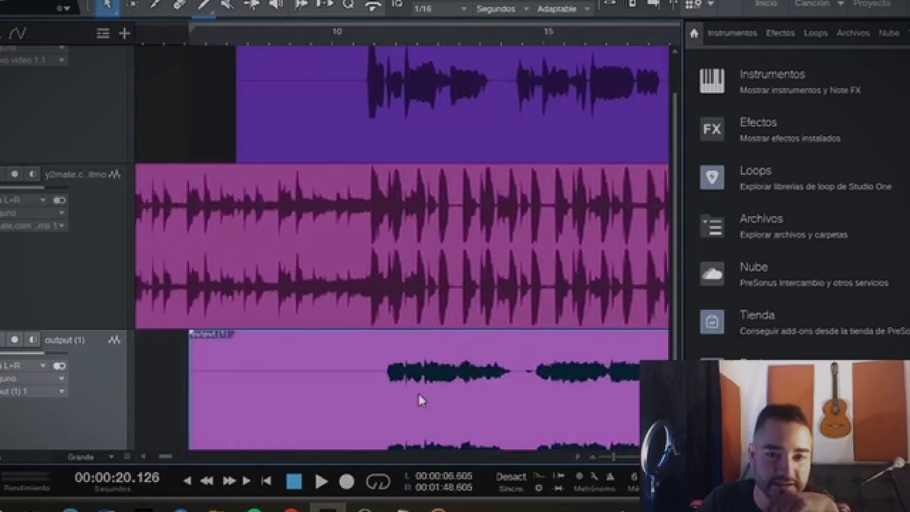
mouse_move(421, 398)
left_mouse_down()
mouse_move(399, 397)
mouse_move(407, 399)
left_mouse_up()
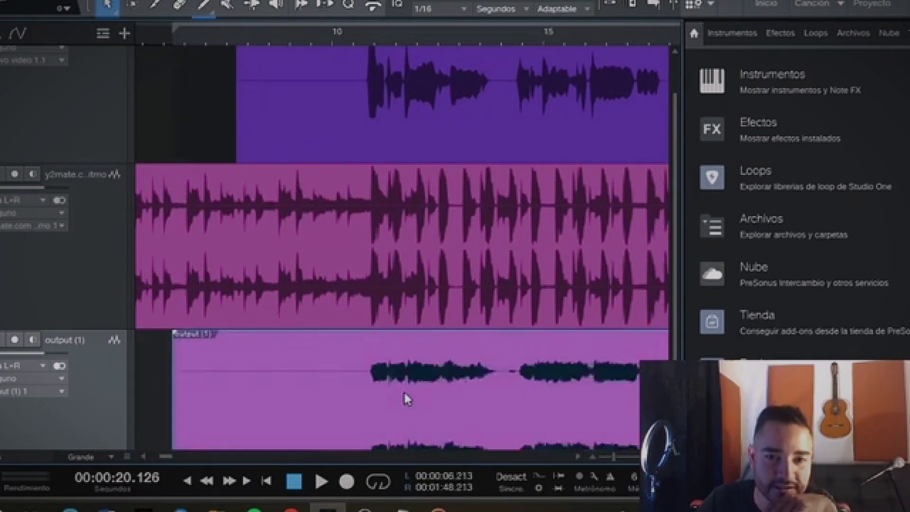
Step: Play from just before 10 seconds and fine-tune the output (1) clip against the original vocal, starting it at about 6.18 seconds
left_click(323, 42)
key("space")
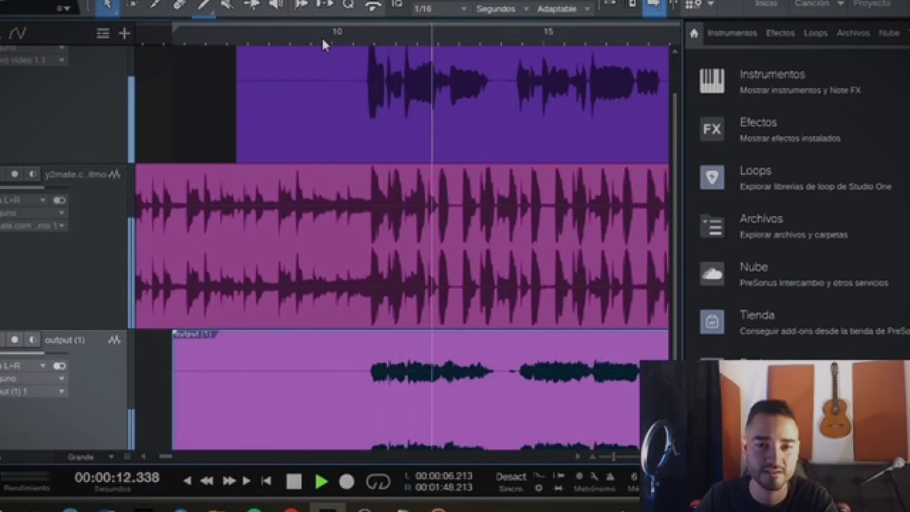
key("space")
mouse_move(427, 386)
left_mouse_down()
mouse_move(402, 380)
mouse_move(414, 388)
left_mouse_up()
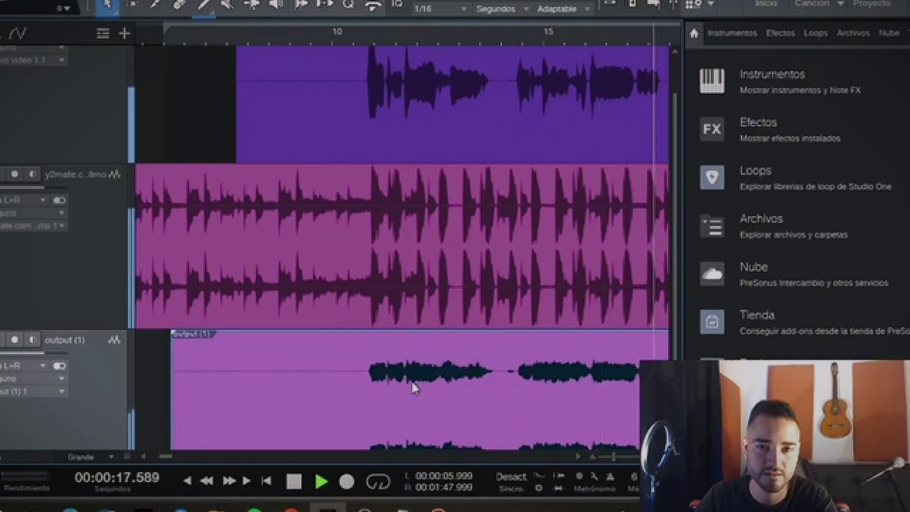
key("space")
Step: Adjust the y2mate(2) instrumental clip's volume while playing the mix, and set the loop range to that clip
scroll(451, 213, "down", 5)
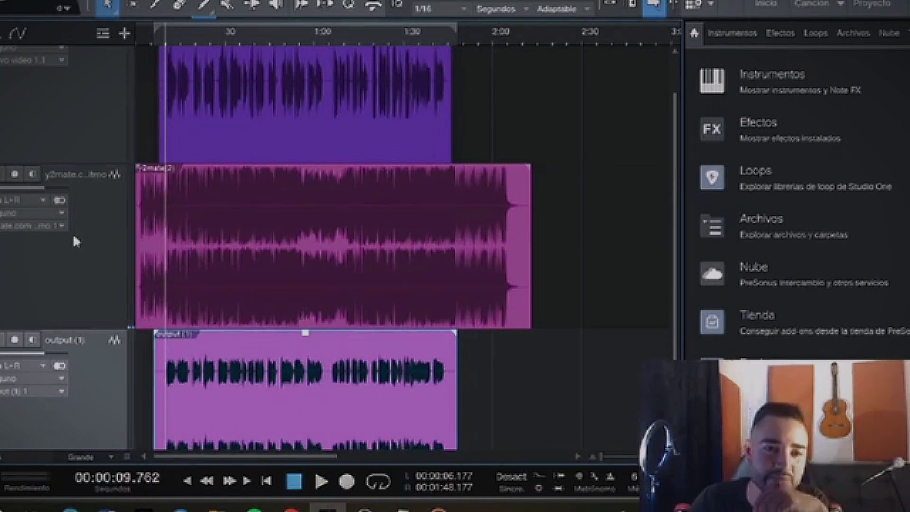
key("space")
scroll(29, 123, "up", 2)
left_click(164, 176)
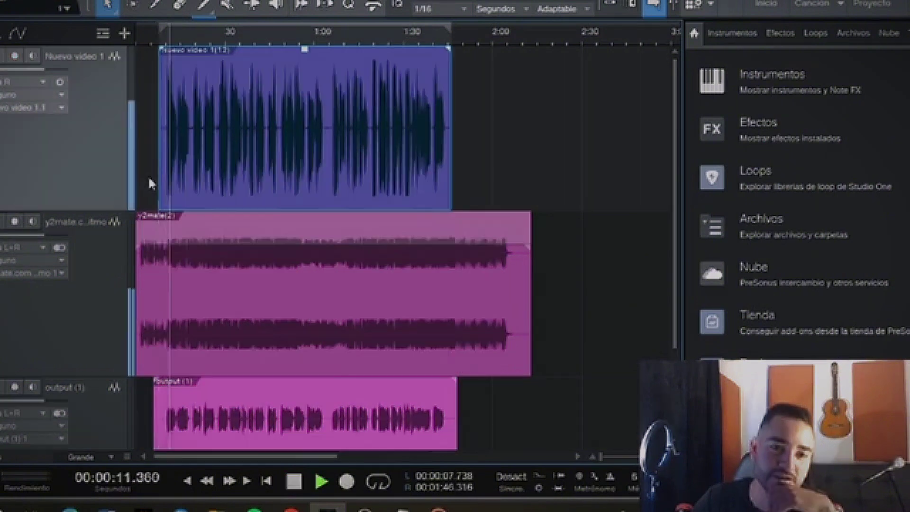
left_click(323, 263)
left_click_drag(333, 247, 333, 242)
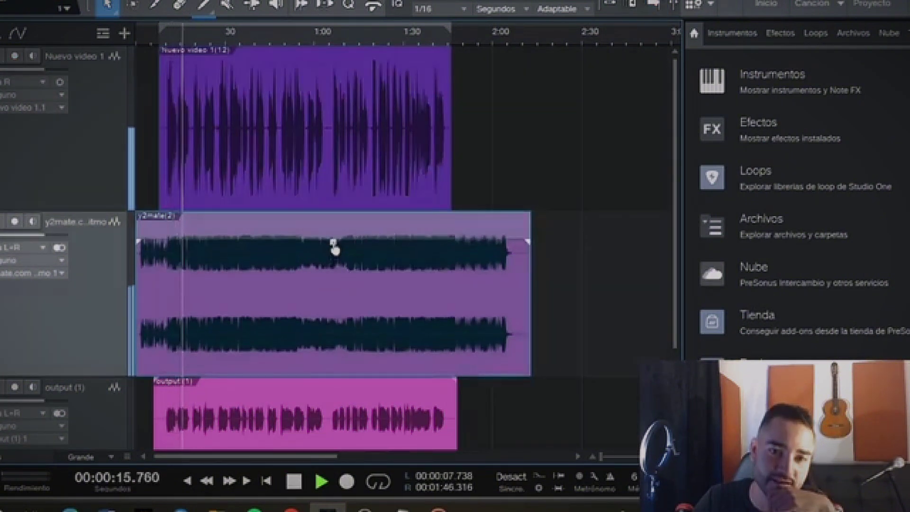
key("p")
key("space")
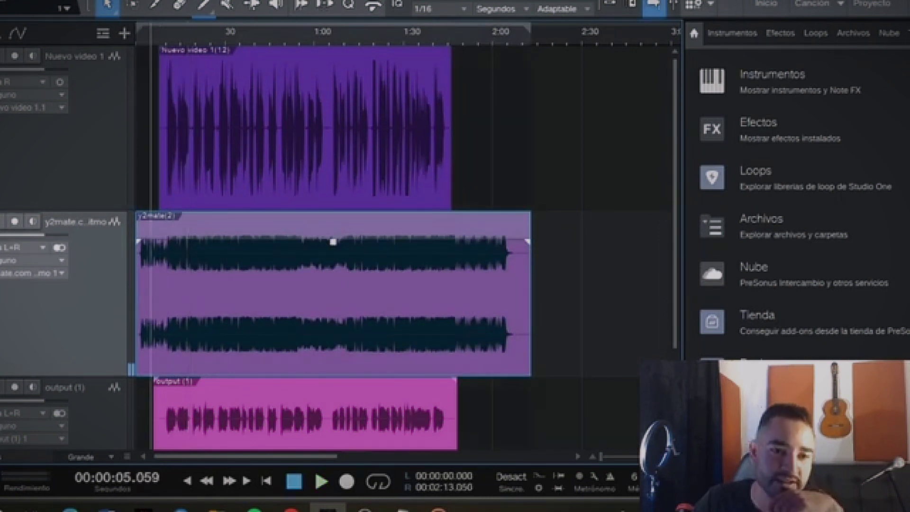
Step: Raise the output (1) clip's volume while playing the mix, and set the loop range to that clip
scroll(343, 441, "down", 3)
key("space")
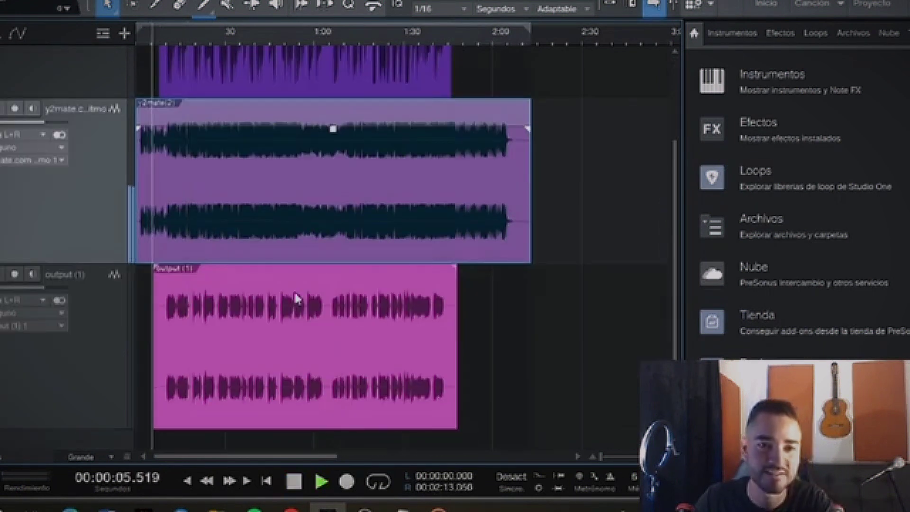
left_click_drag(305, 269, 305, 275)
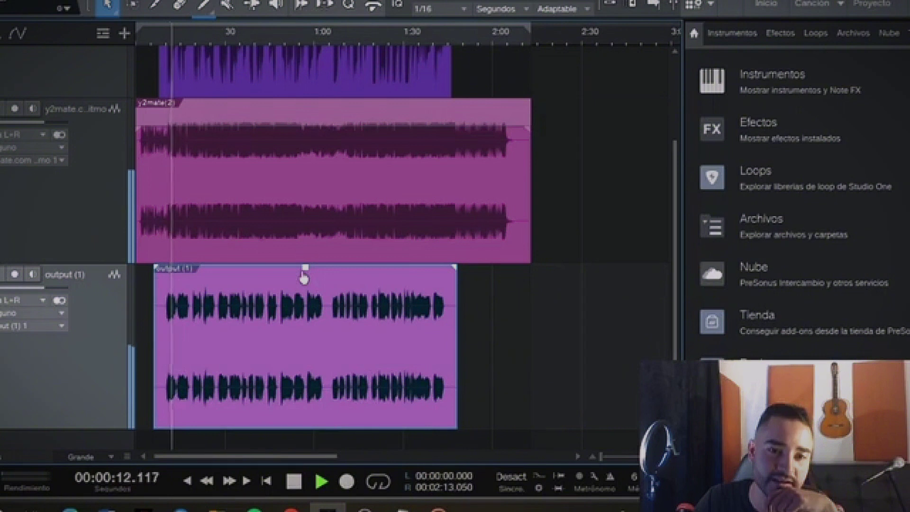
left_click_drag(305, 271, 313, 258)
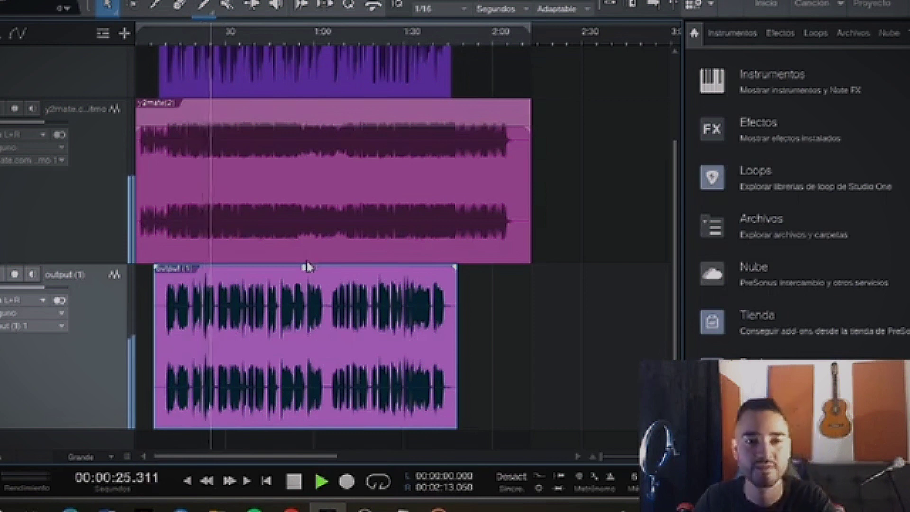
key("p")
key("space")
scroll(367, 412, "up", 2)
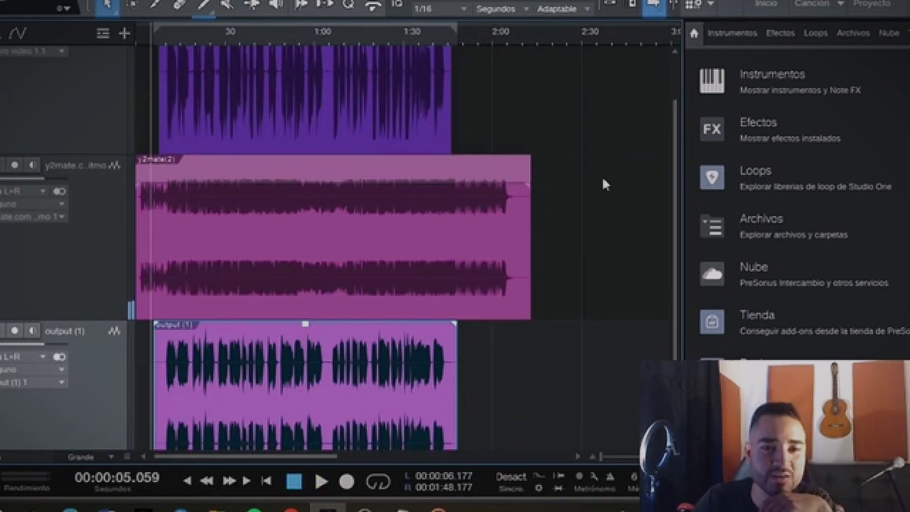
Step: Insert Melodyne on the output (1) mixer channel and dismiss its welcome window
scroll(525, 356, "down", 2)
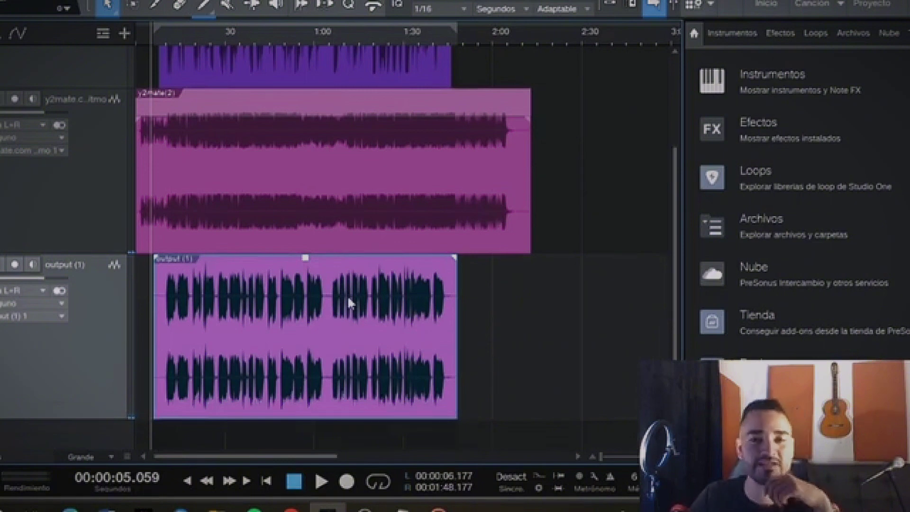
scroll(308, 246, "up", 4)
scroll(315, 267, "down", 4)
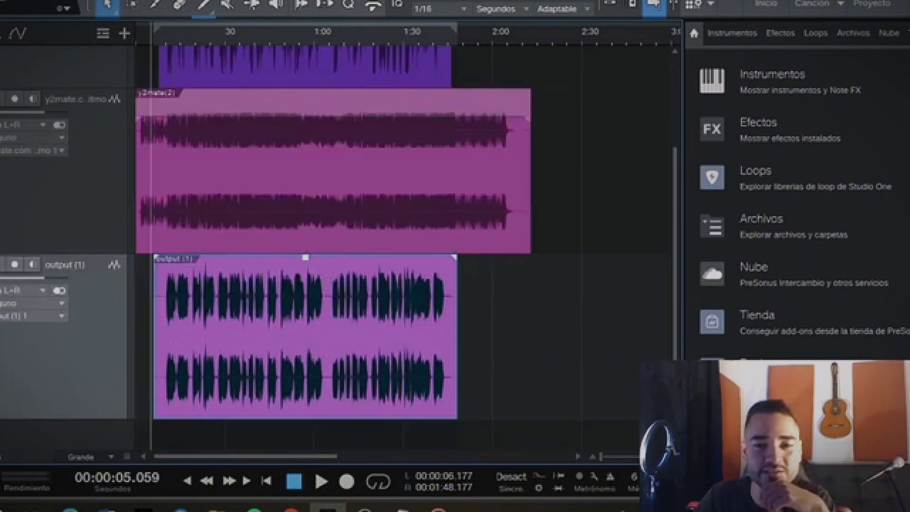
key("F3")
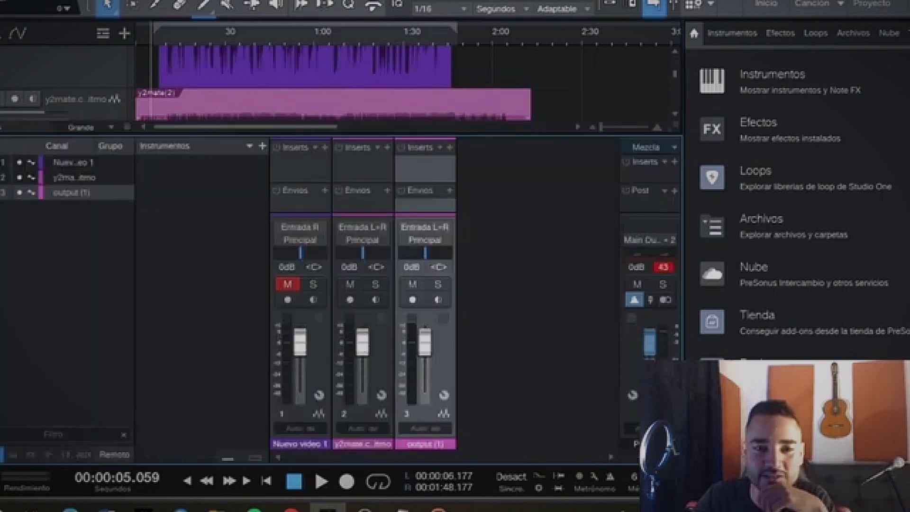
left_click(450, 147)
type("m")
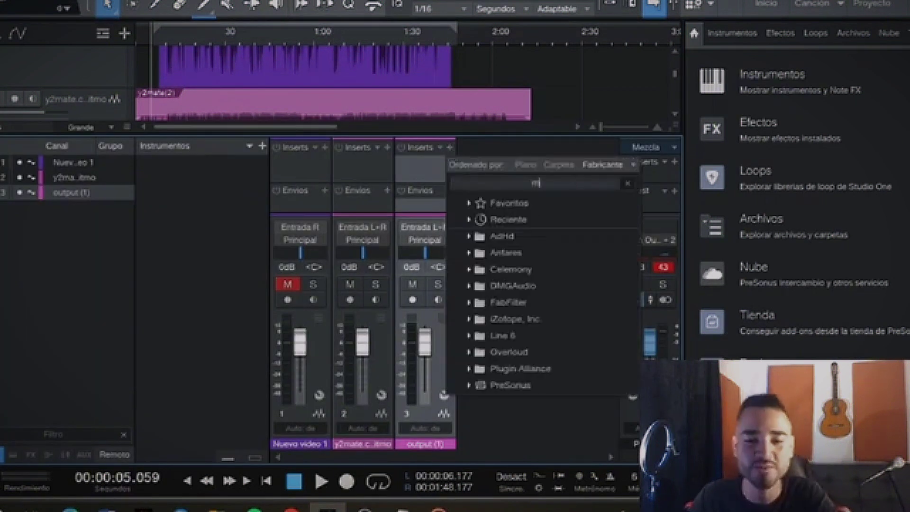
type("el")
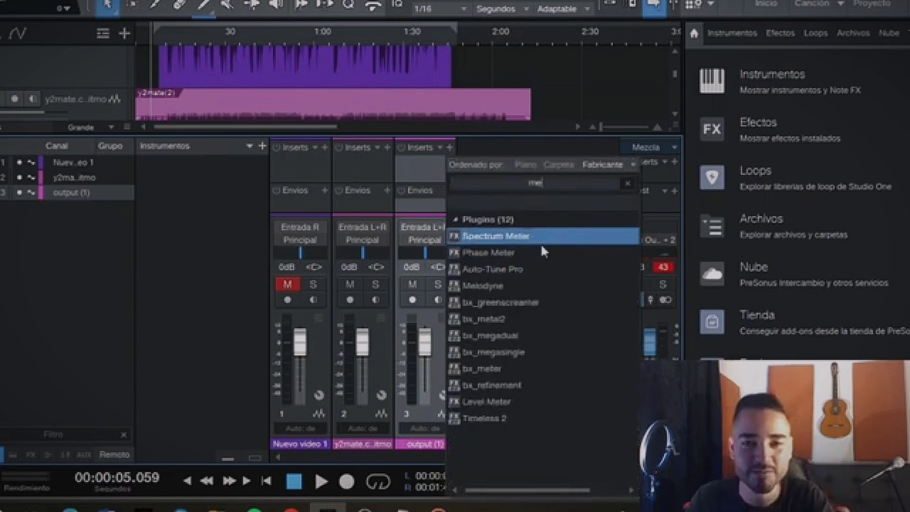
type("l")
left_click(453, 258)
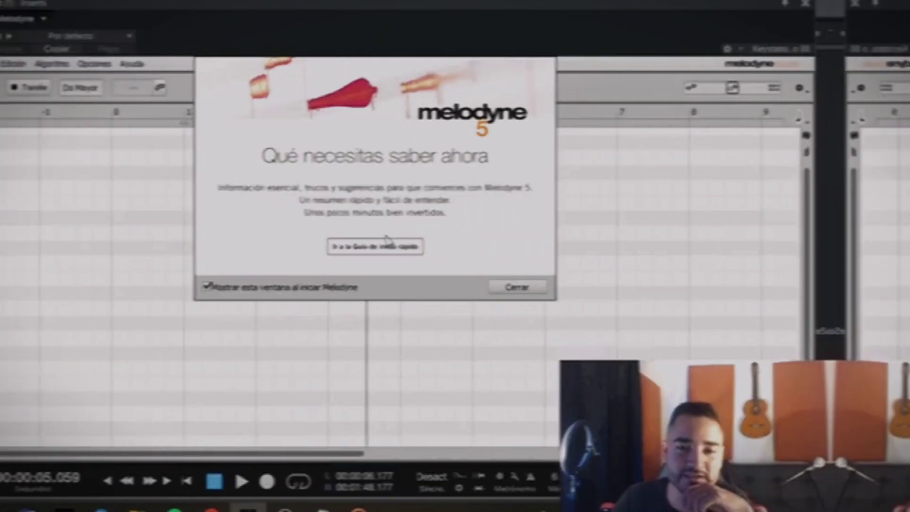
left_click(514, 285)
Step: Select the vocal notes from about bar 42 to bar 51 in Melodyne and apply pitch centre and drift correction to them
left_click_drag(244, 351, 864, 182)
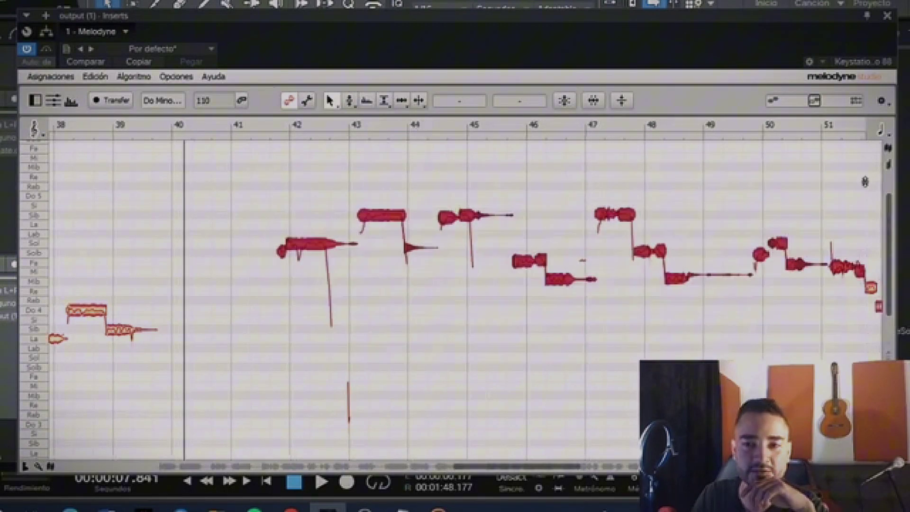
left_click(590, 104)
left_click_drag(412, 83, 521, 103)
left_click(582, 139)
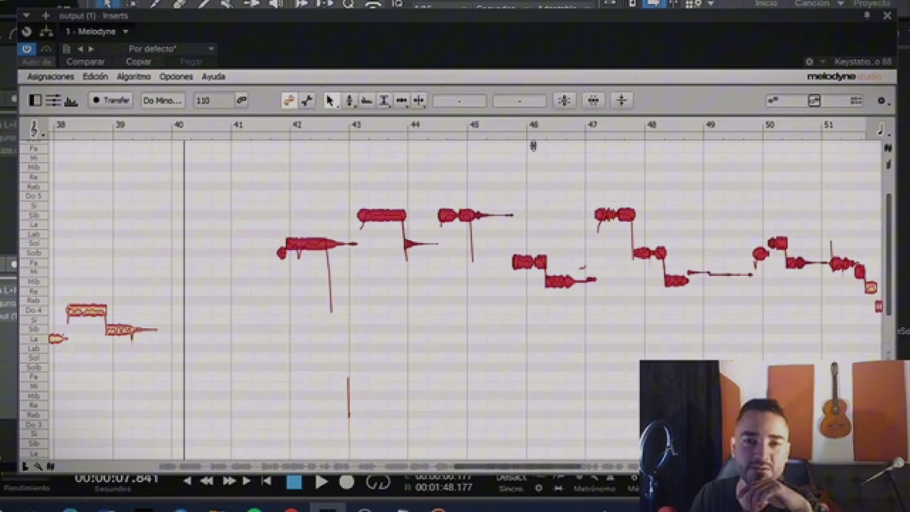
Step: Return to the pitch-corrected notes in Melodyne and play them from just before bar 42
left_click(268, 128)
left_click(312, 141)
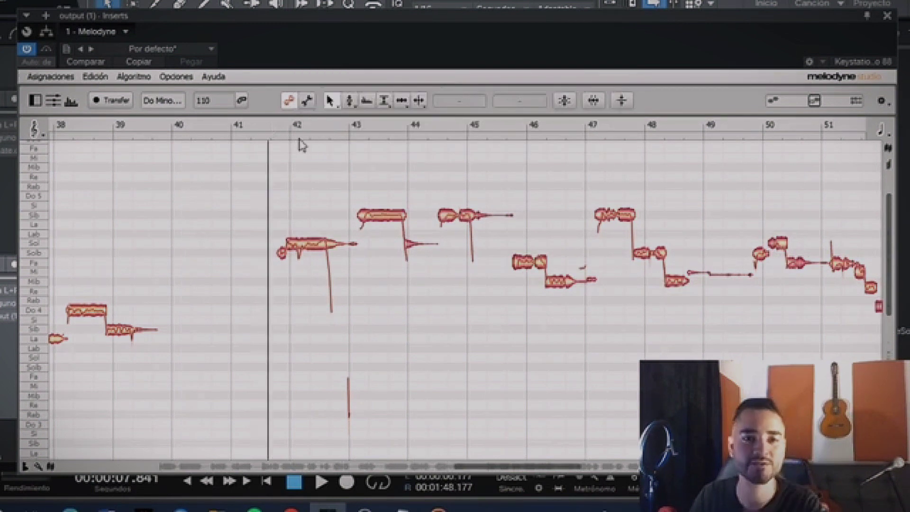
key("space")
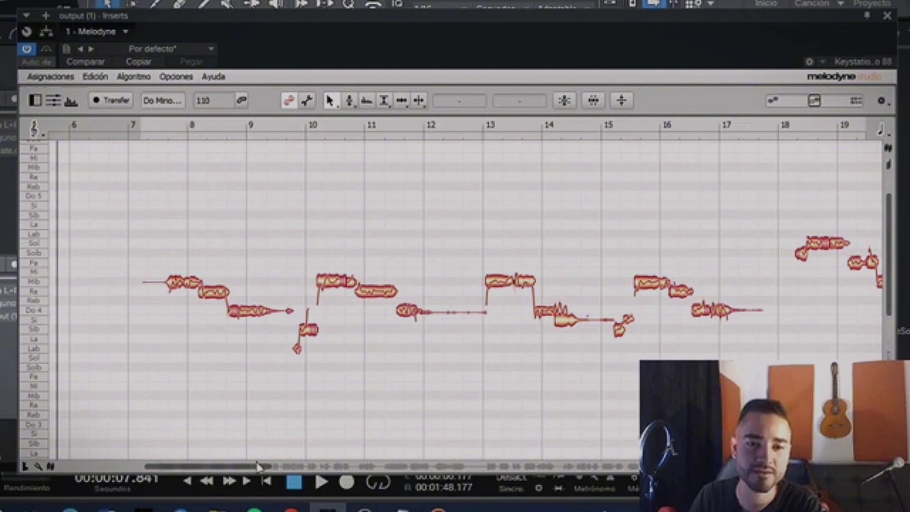
left_click_drag(259, 466, 582, 481)
left_click(247, 126)
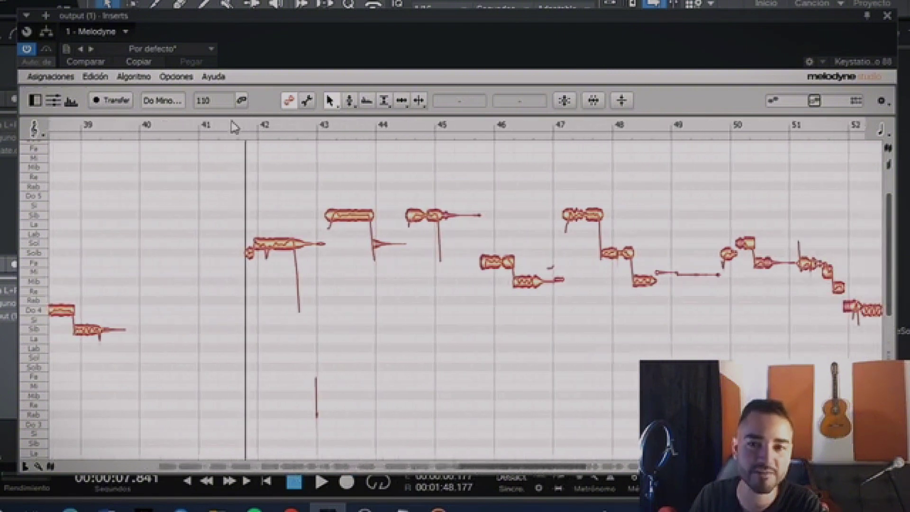
left_click(238, 126)
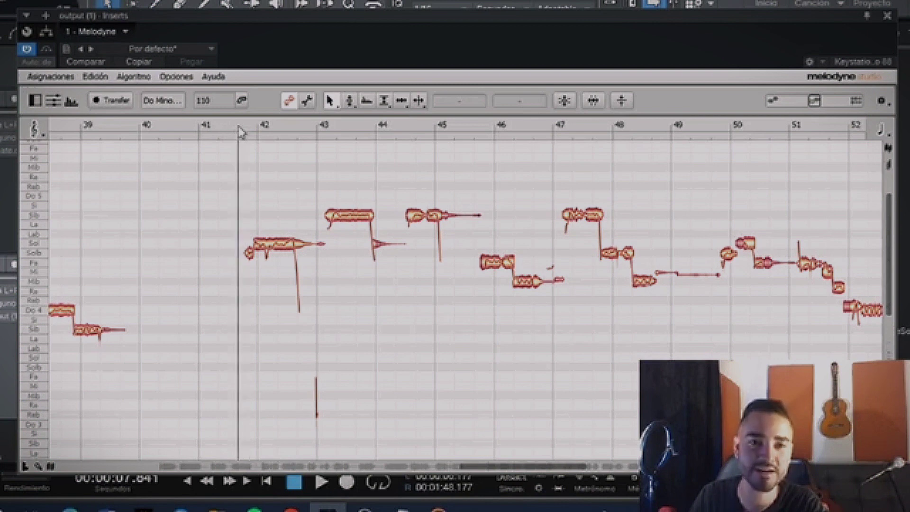
key("space")
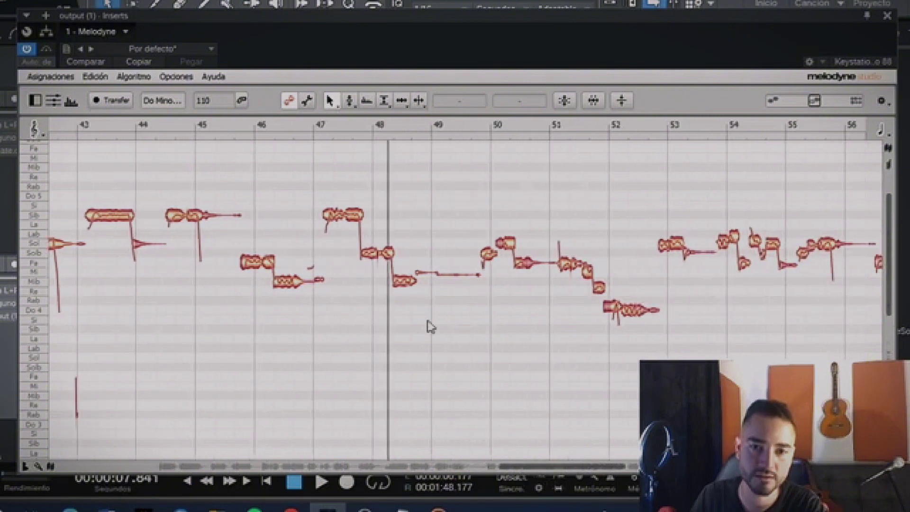
Step: Raise the note just before bar 48 to Sol 4 and the following one to Fa 4, listening back from bar 47
left_click_drag(369, 253, 370, 244)
left_click(317, 132)
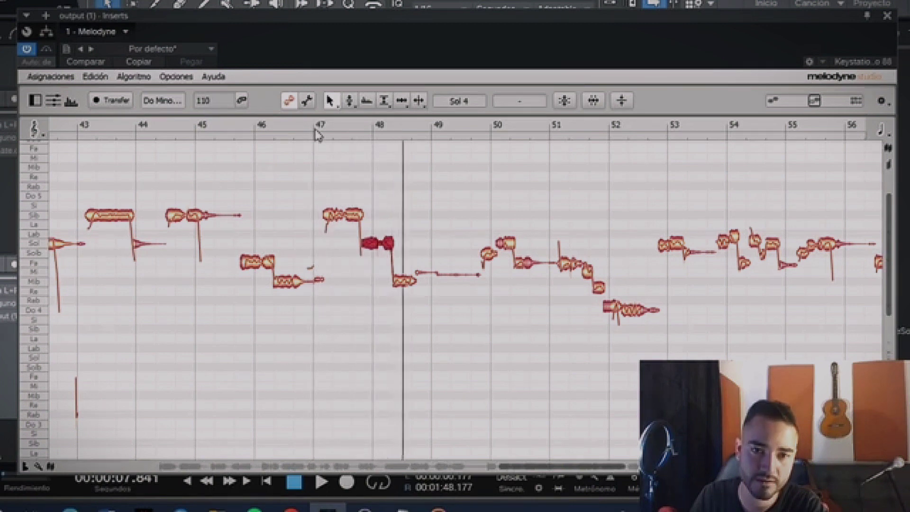
left_click(405, 280)
left_click_drag(406, 276, 403, 262)
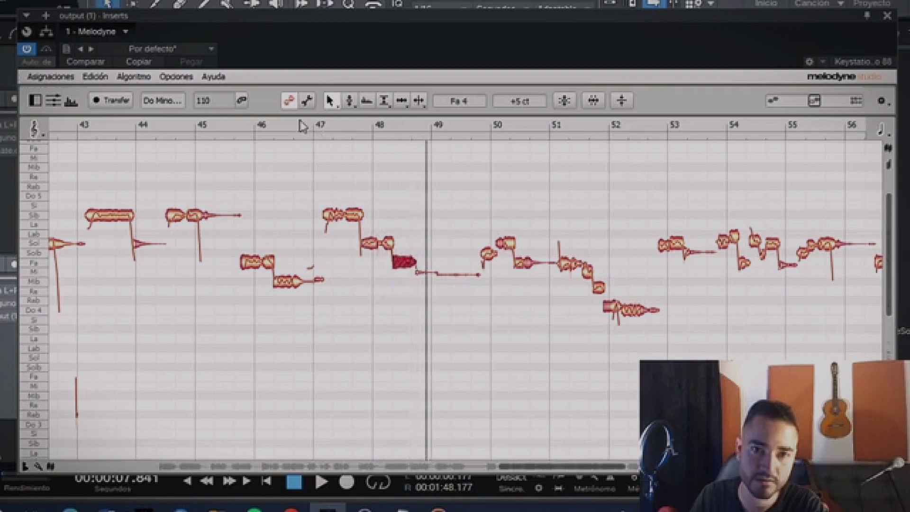
left_click(317, 132)
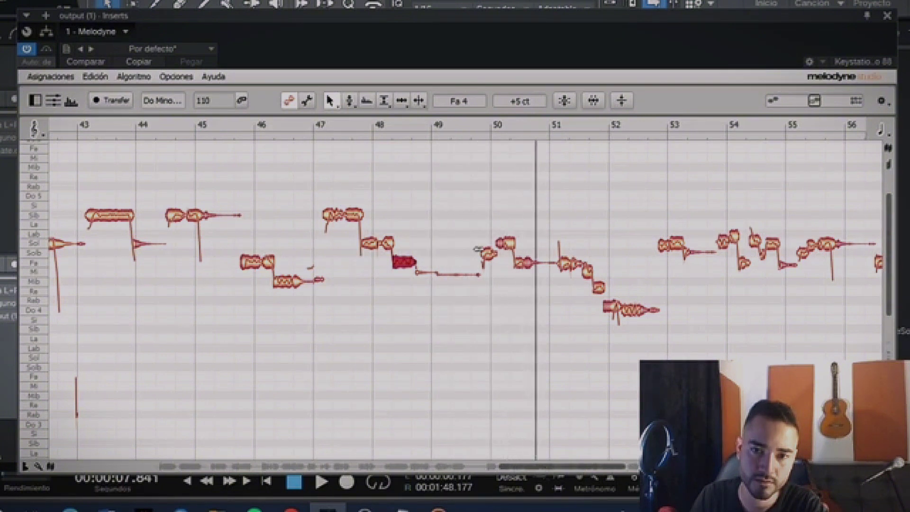
Step: Correct the pitch of the notes between about bars 50 and 53 with 89% pitch centre and 75% pitch drift
left_click_drag(507, 393, 609, 238)
left_click_drag(467, 334, 655, 212)
left_click(583, 100)
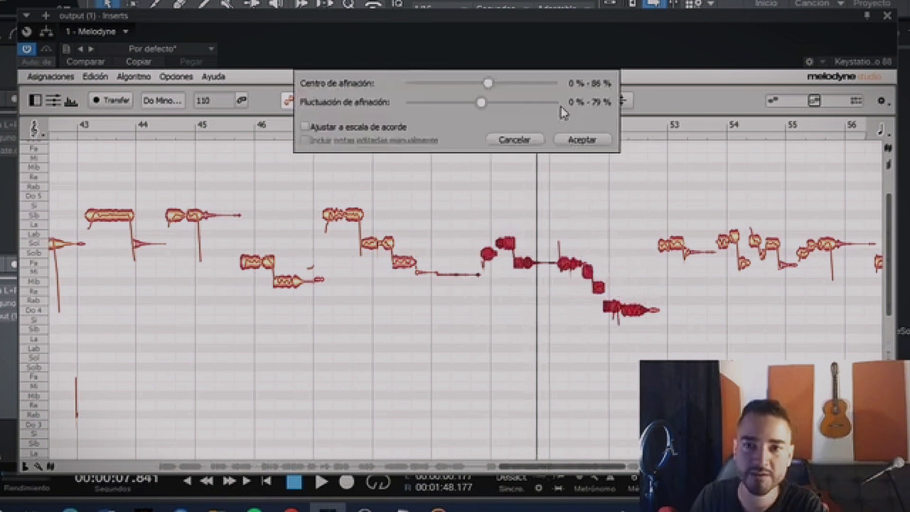
left_click_drag(507, 84, 520, 102)
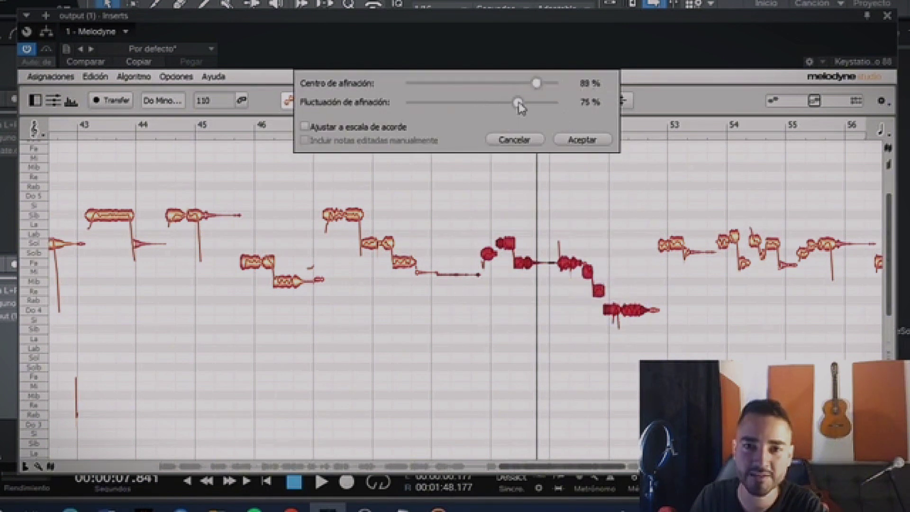
left_click(606, 144)
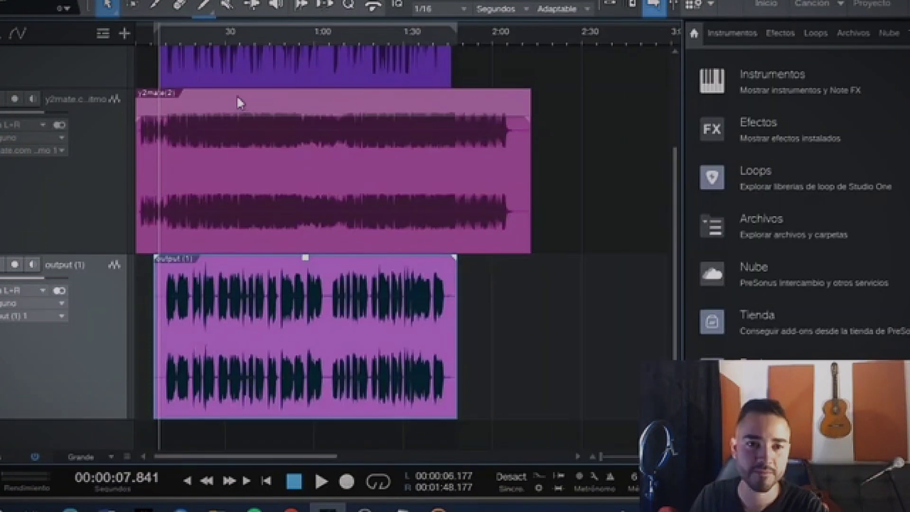
Step: Play the tuned vocal with the instrumental from about 9.4 seconds, and stop after listening to the passage
left_click(172, 45)
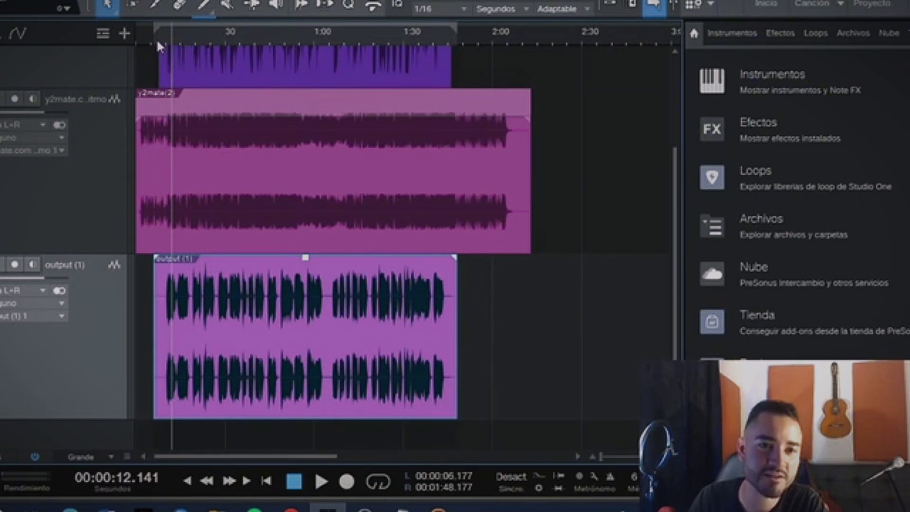
left_click(157, 43)
left_click(164, 44)
key("space")
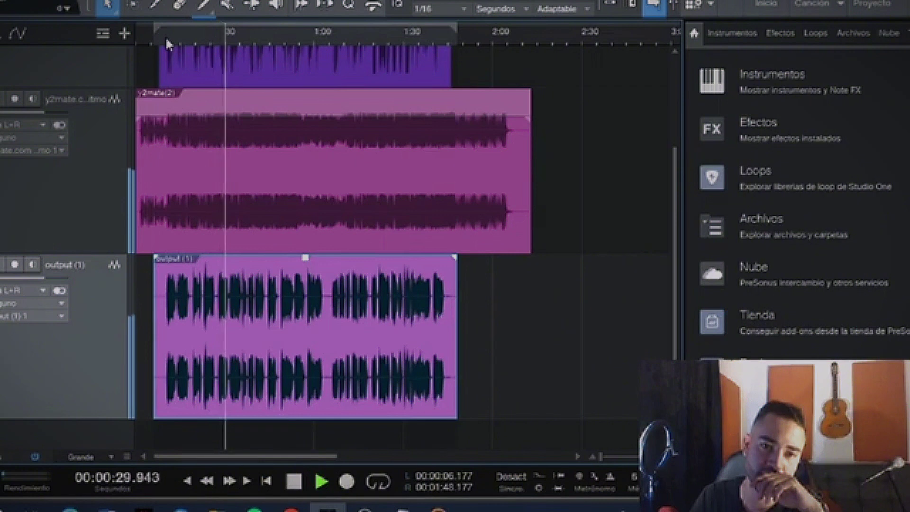
key("space")
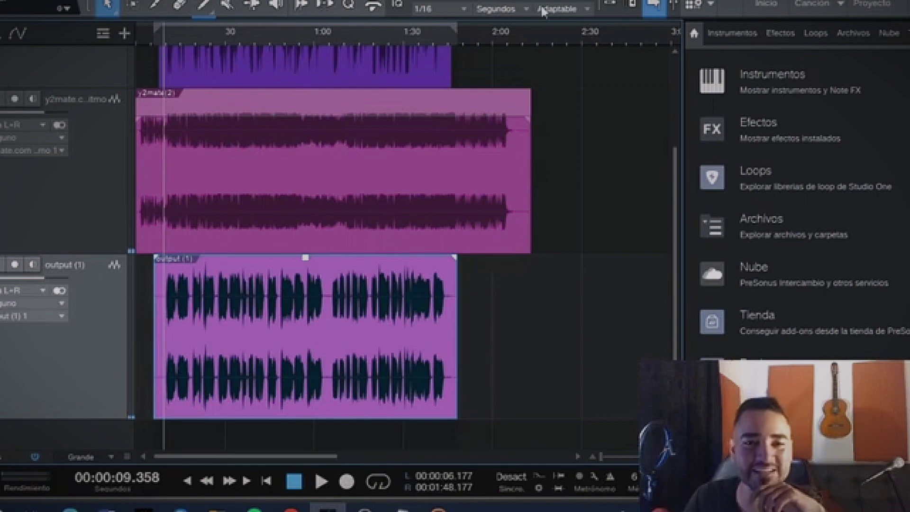
Step: Extend the loop range over the whole instrumental clip, ending at about 2:14.05
scroll(413, 216, "up", 3)
scroll(348, 101, "down", 1)
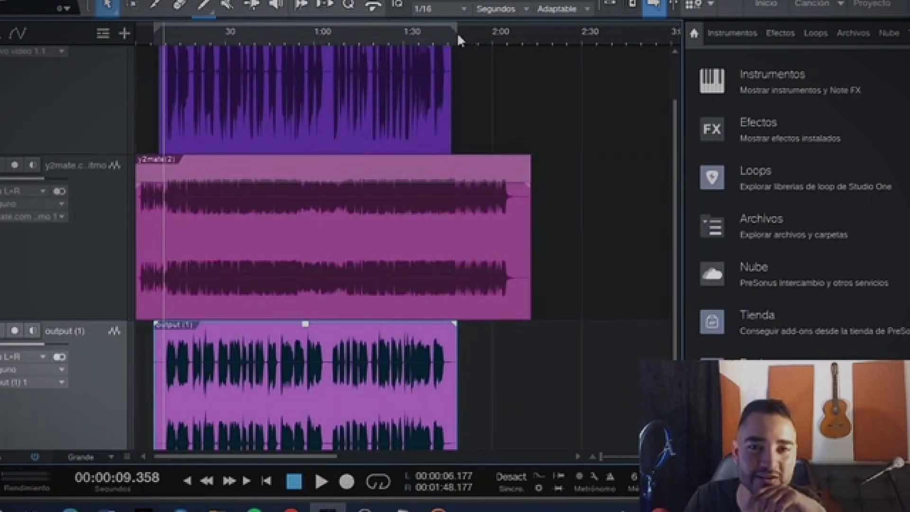
left_click_drag(457, 40, 537, 47)
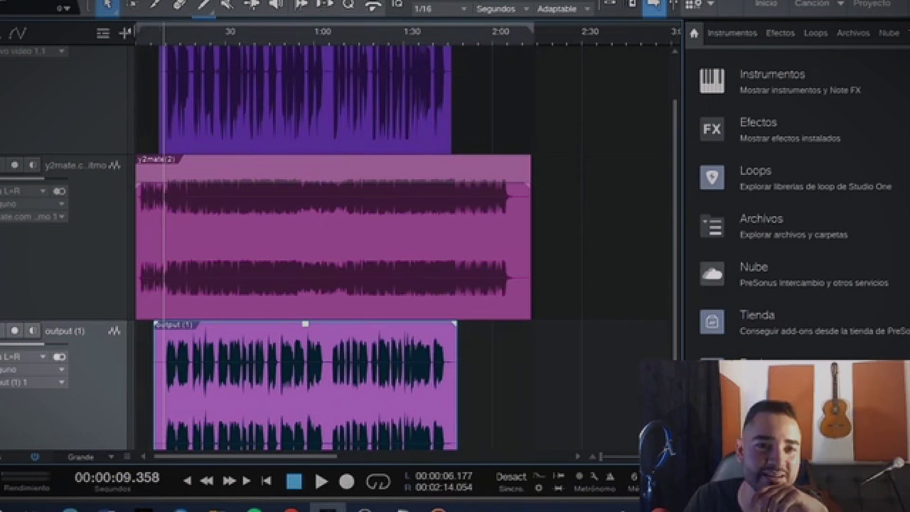
Step: Delete the original vocal clip from the Nuevo video 1 track
left_click(368, 103)
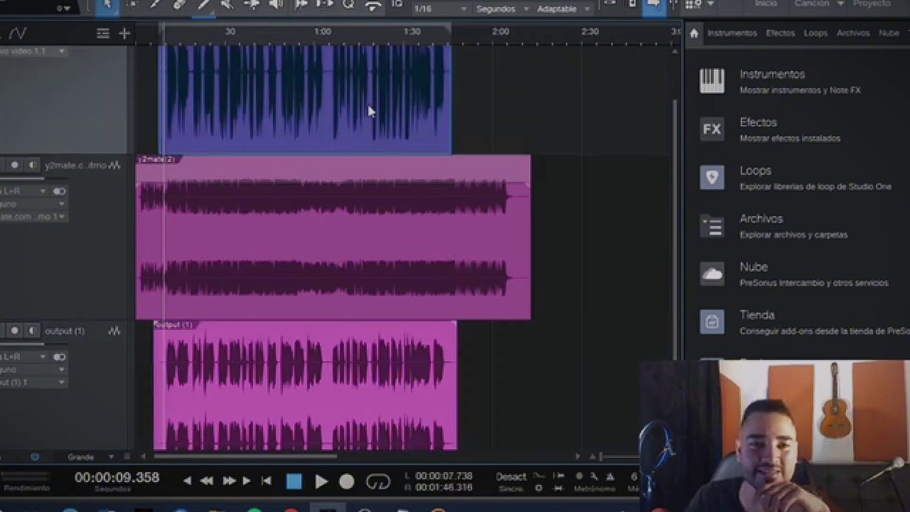
key("Delete")
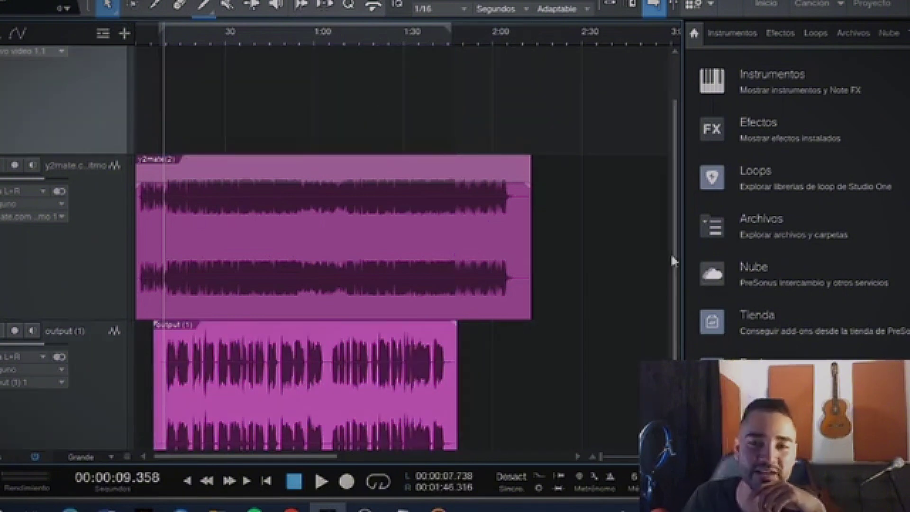
left_click_drag(670, 252, 489, 84)
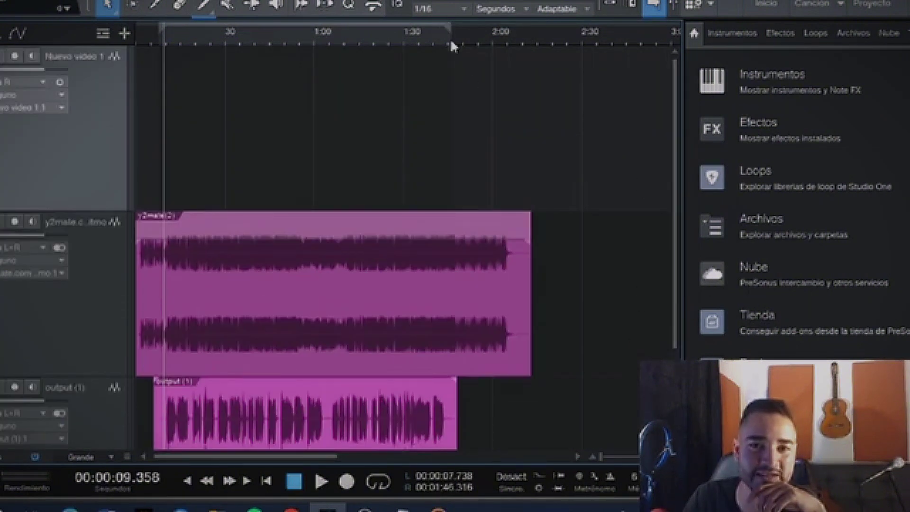
Step: Stretch the loop range to cover the whole y2mate(2) instrumental, from the song's start to about 2:13.3
left_click_drag(454, 35, 535, 60)
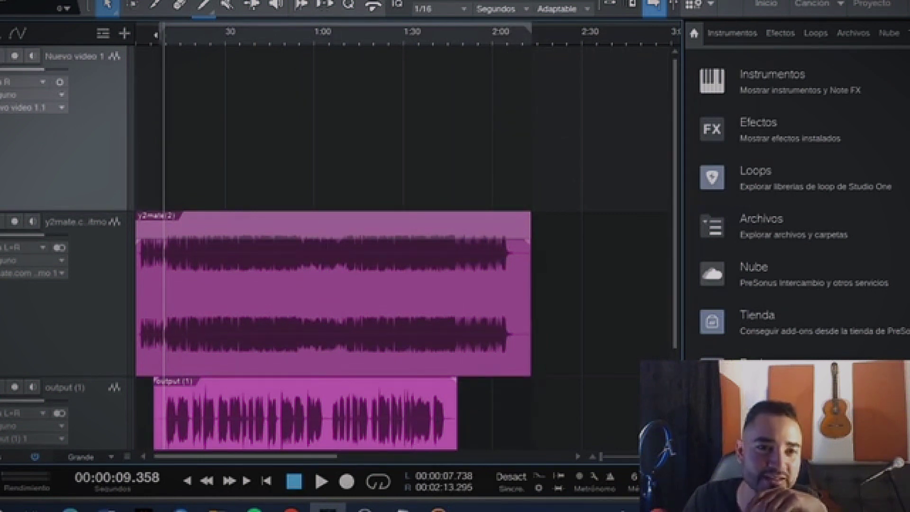
left_click_drag(164, 34, 126, 37)
scroll(169, 236, "down", 2)
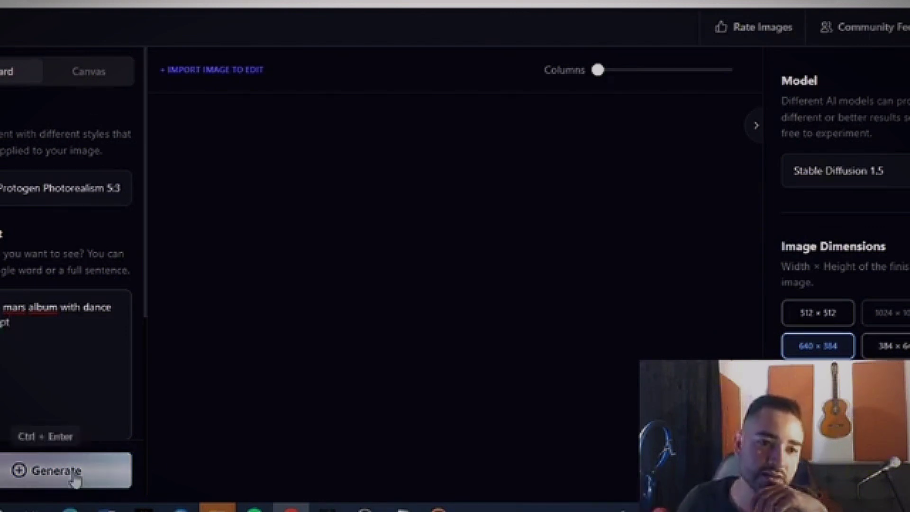
Step: Change the image filter to Flat palette and generate images for the Bruno Mars dance-concept album prompt
left_click(79, 192)
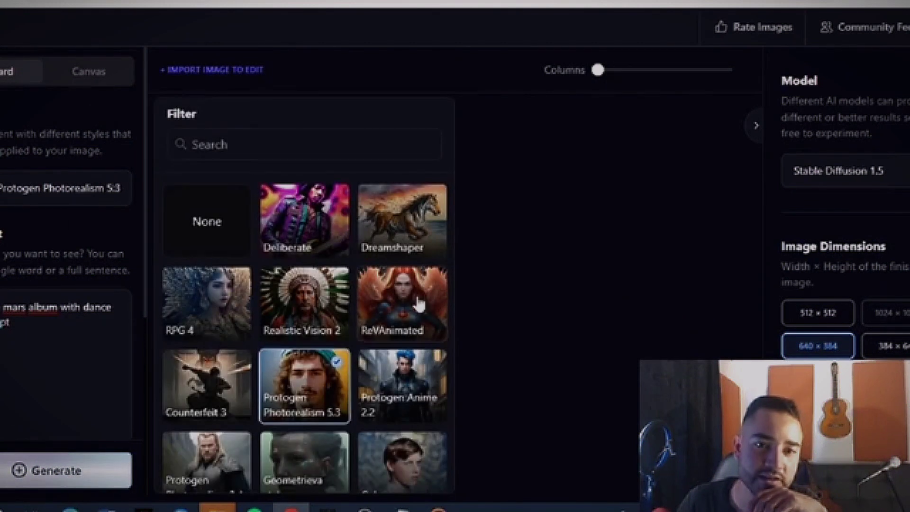
scroll(423, 299, "down", 5)
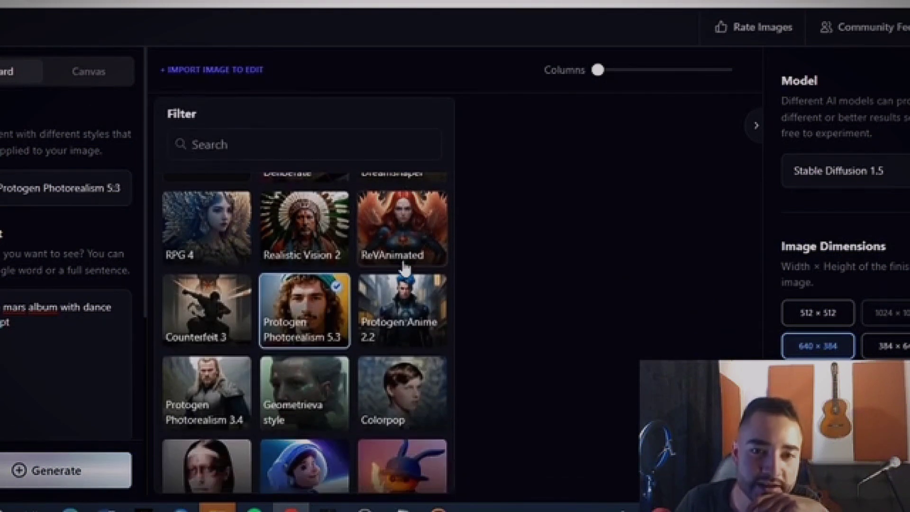
scroll(401, 265, "down", 3)
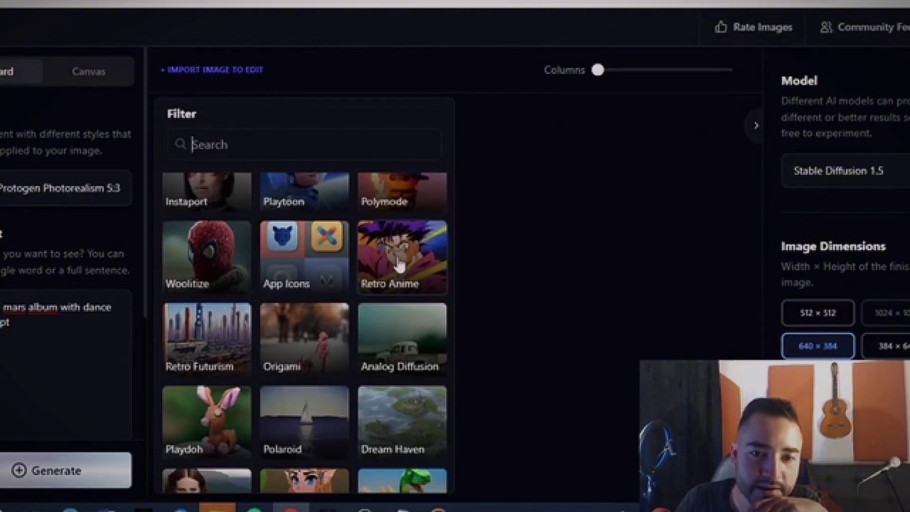
scroll(397, 264, "down", 4)
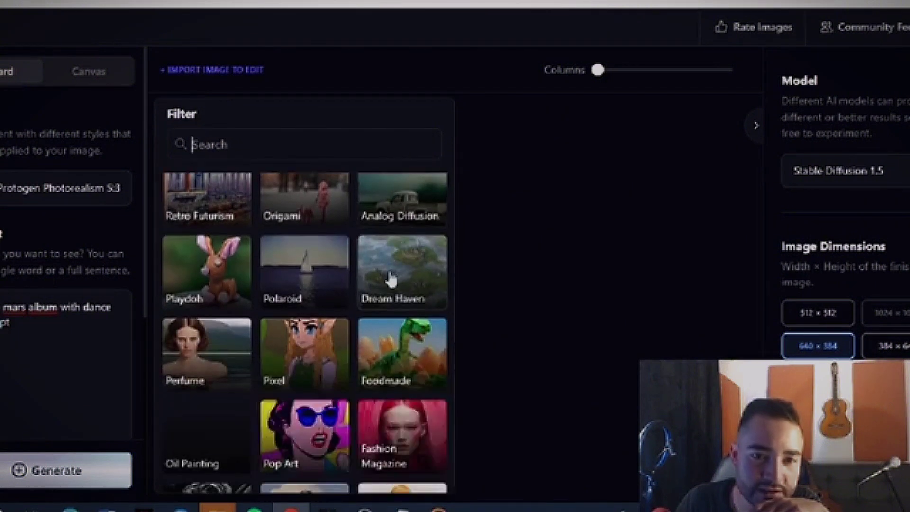
scroll(374, 282, "down", 2)
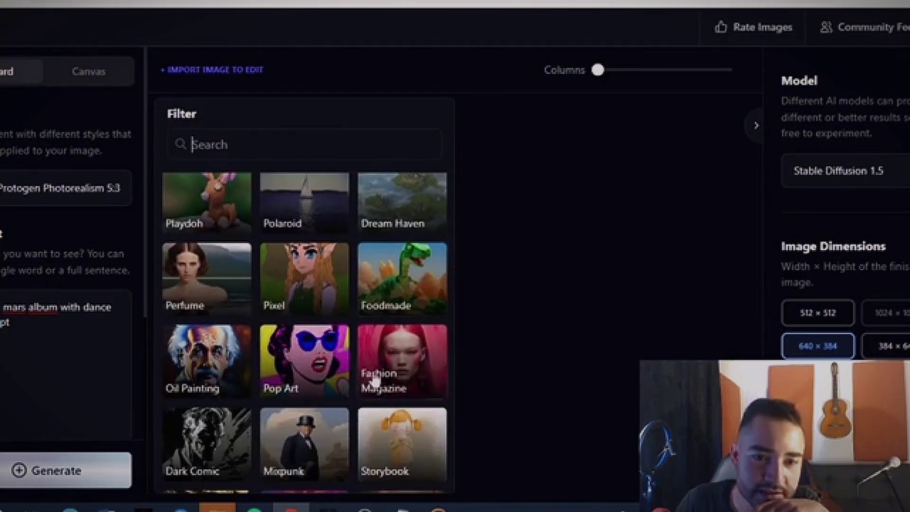
scroll(331, 326, "down", 3)
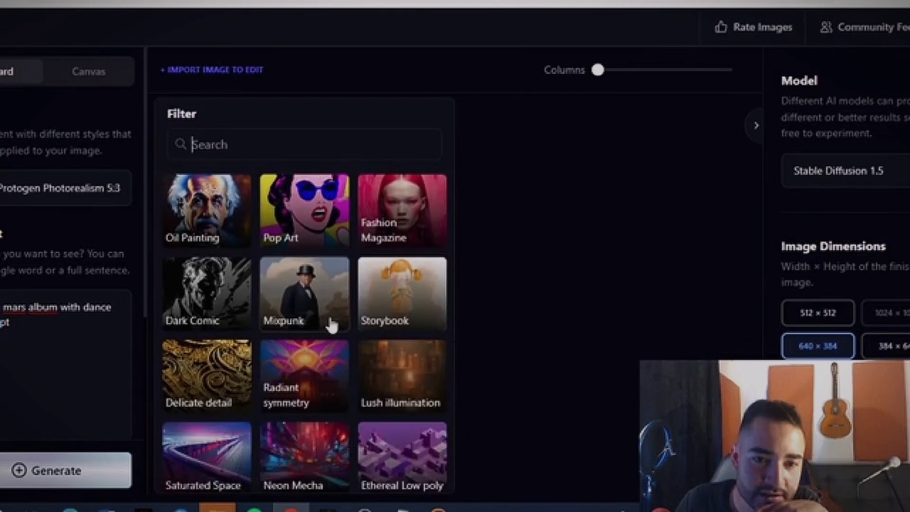
scroll(332, 326, "down", 3)
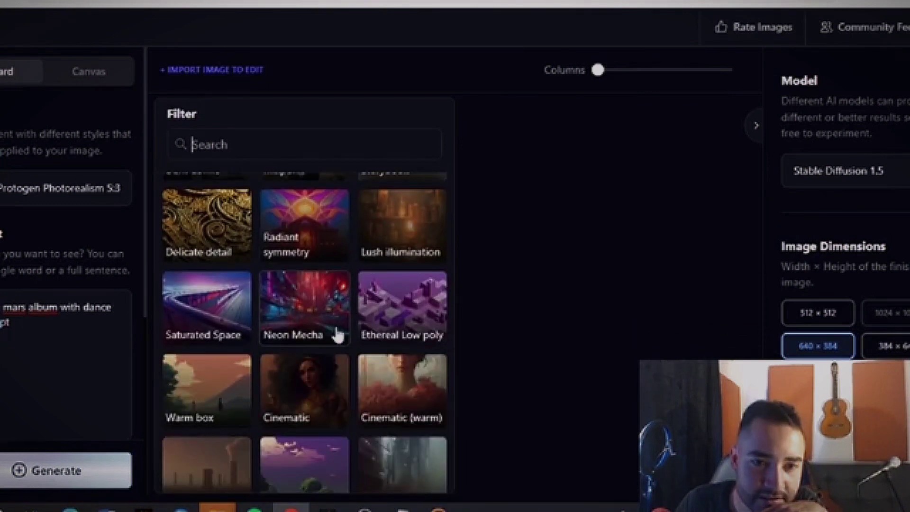
scroll(338, 334, "down", 3)
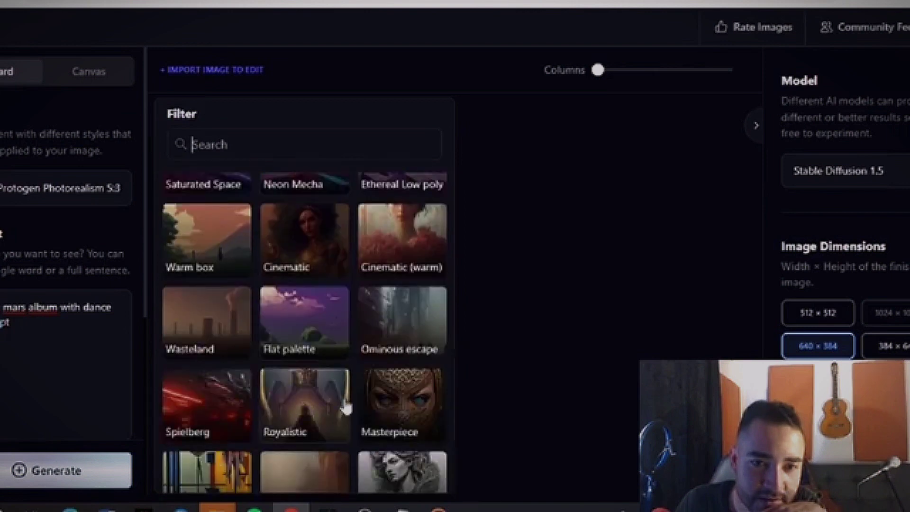
left_click(323, 334)
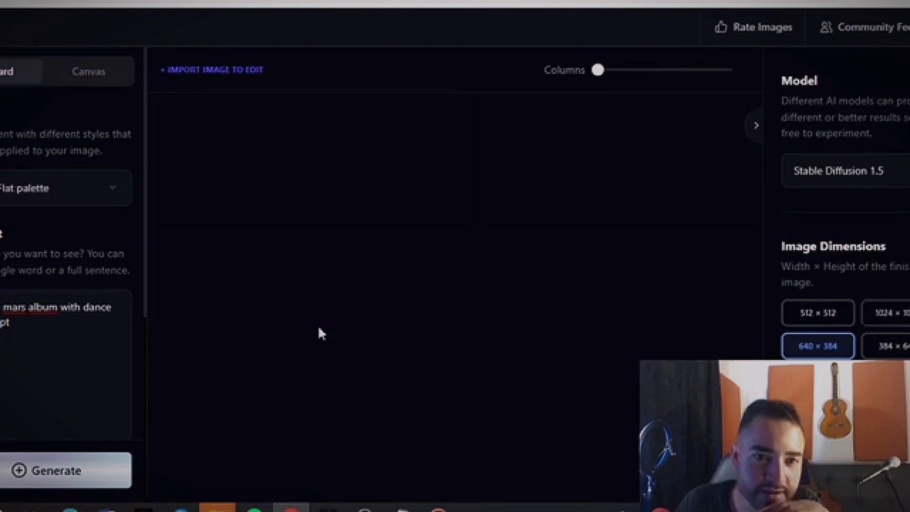
left_click(79, 488)
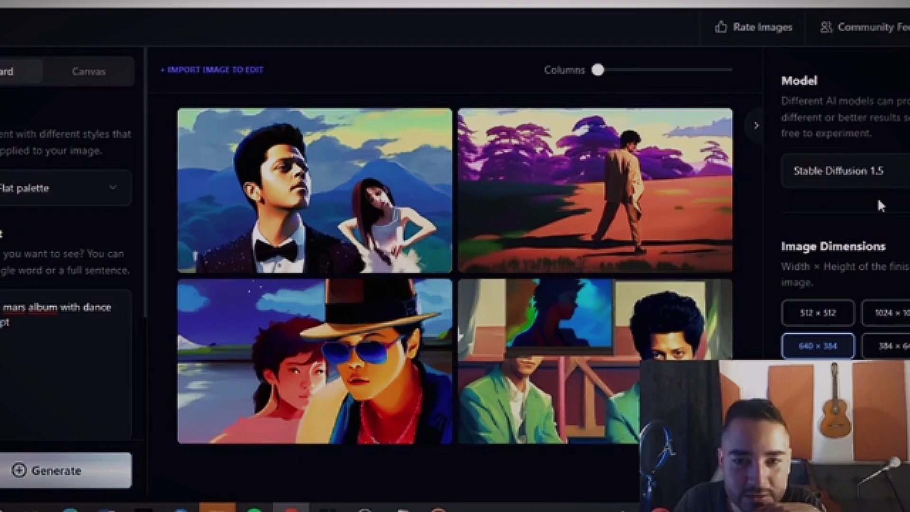
Step: Create variations of the generated image showing a man in a suit walking past purple trees, and look over the new versions
mouse_move(639, 192)
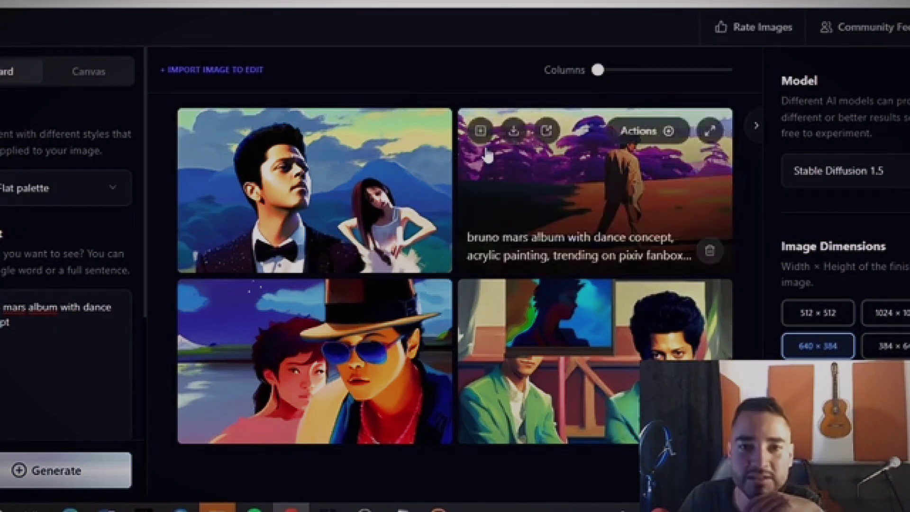
left_click(481, 131)
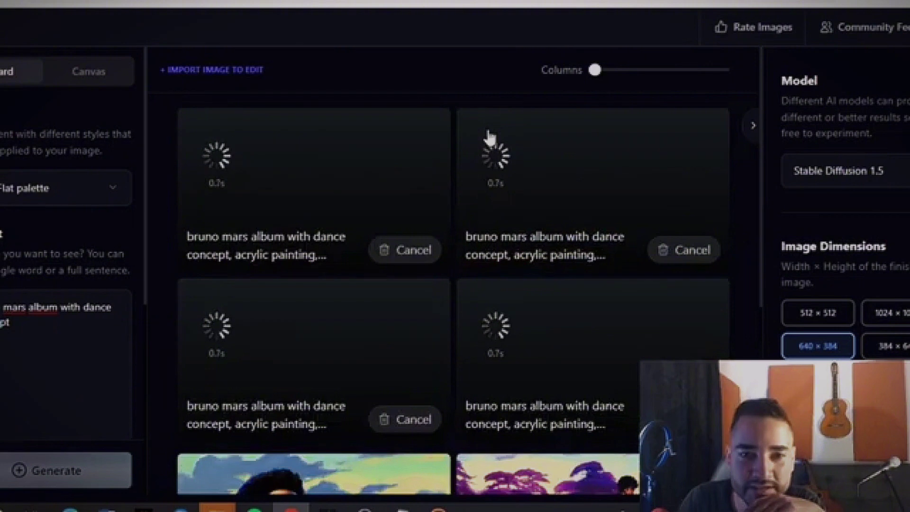
scroll(591, 282, "down", 3)
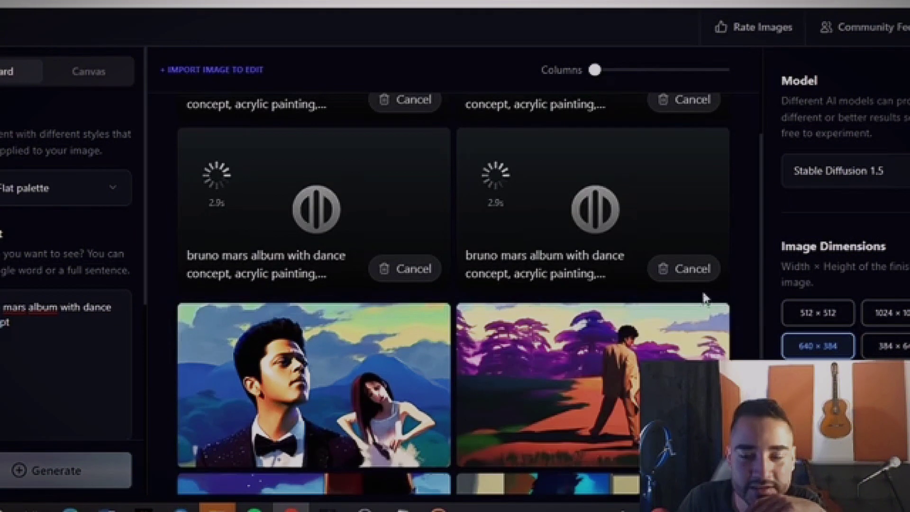
scroll(705, 298, "up", 3)
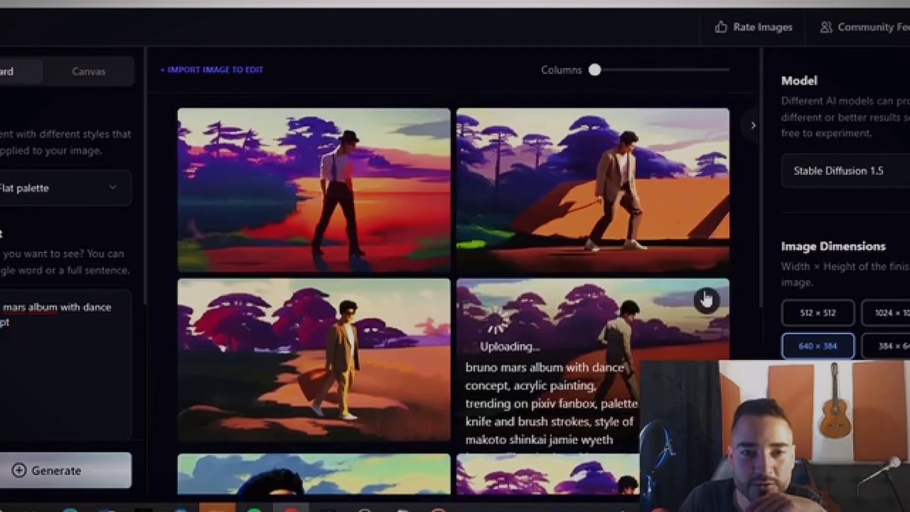
scroll(625, 422, "down", 3)
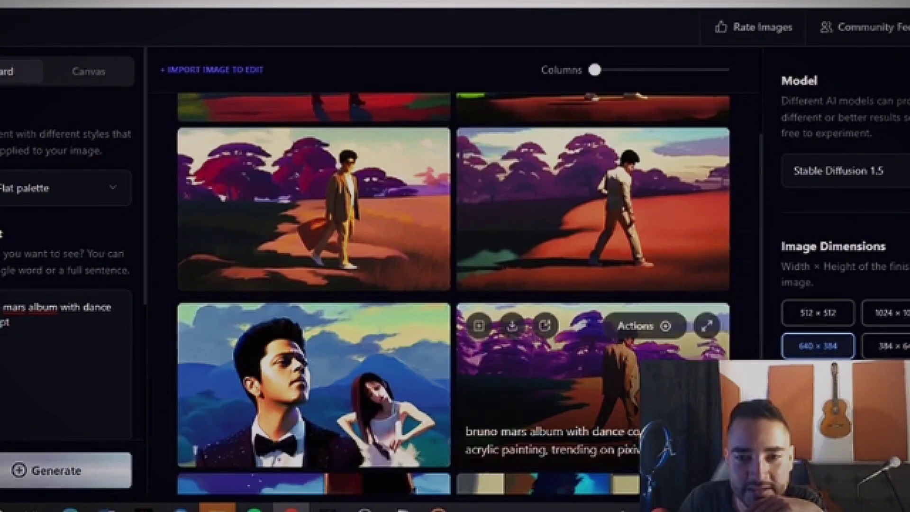
Step: Upscale the original image of the man walking past purple trees, view it enlarged, and close the preview
scroll(626, 422, "down", 3)
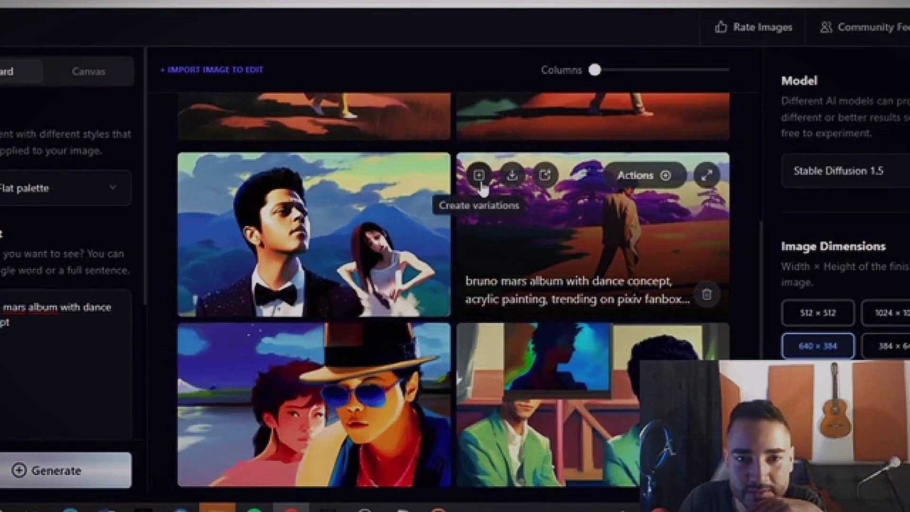
left_click(666, 176)
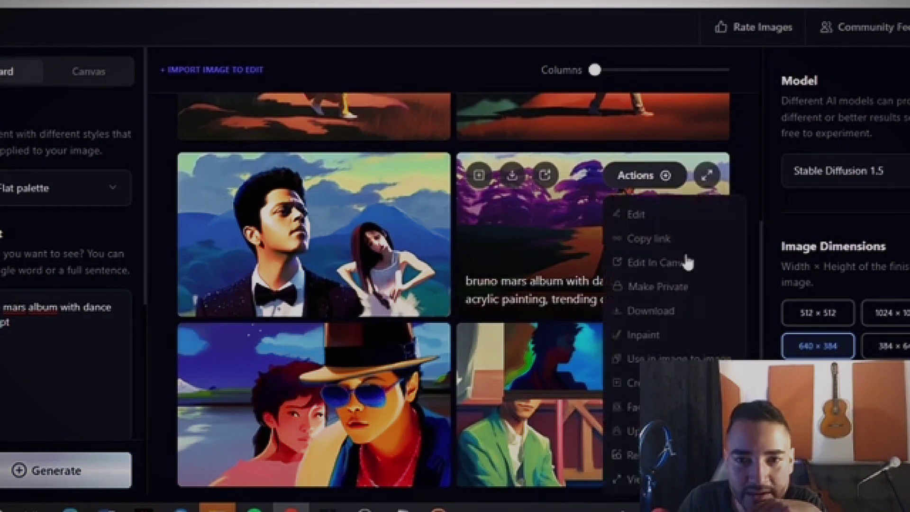
scroll(687, 263, "down", 1)
left_click(630, 379)
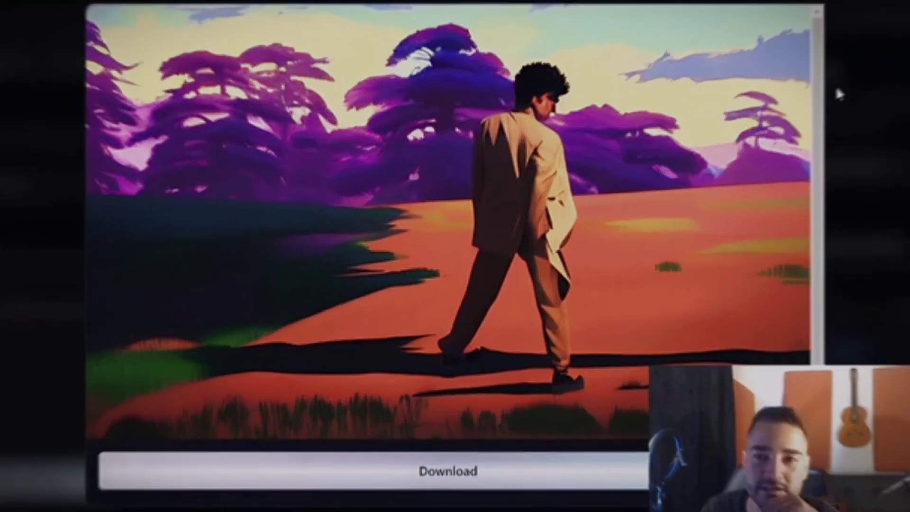
left_click(835, 91)
Step: Browse the generated Bruno Mars album images to compare the different filter styles
scroll(695, 250, "down", 2)
scroll(695, 250, "down", 10)
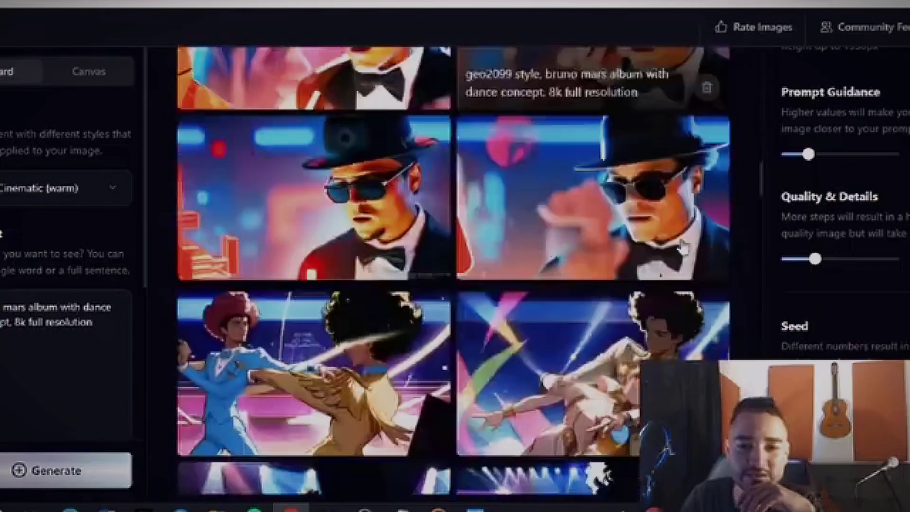
scroll(666, 351, "up", 10)
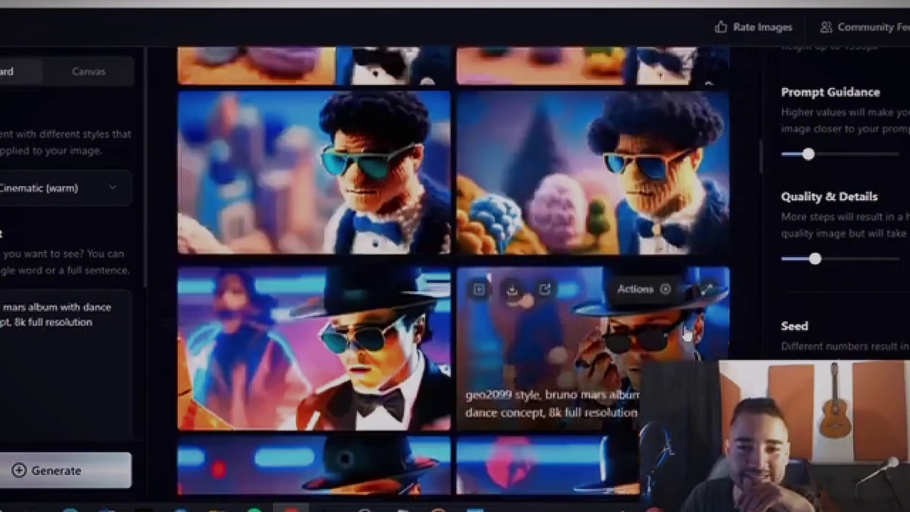
scroll(358, 216, "down", 3)
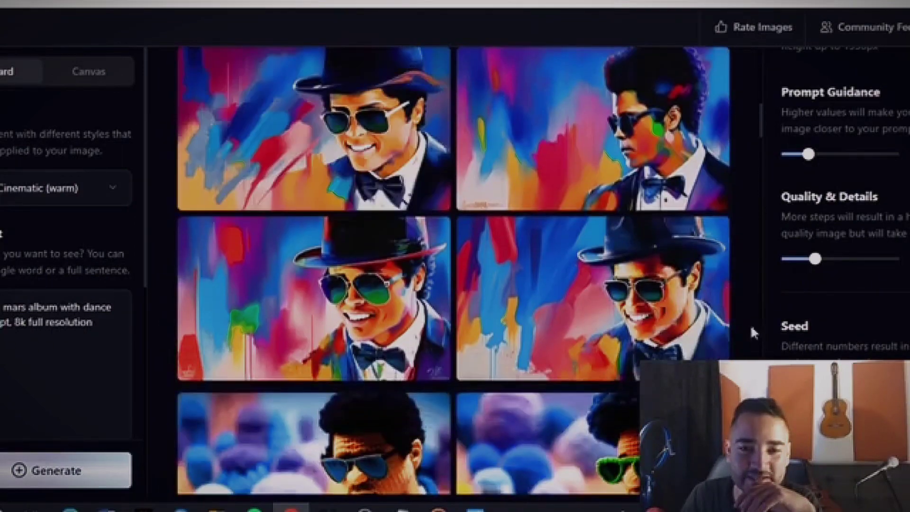